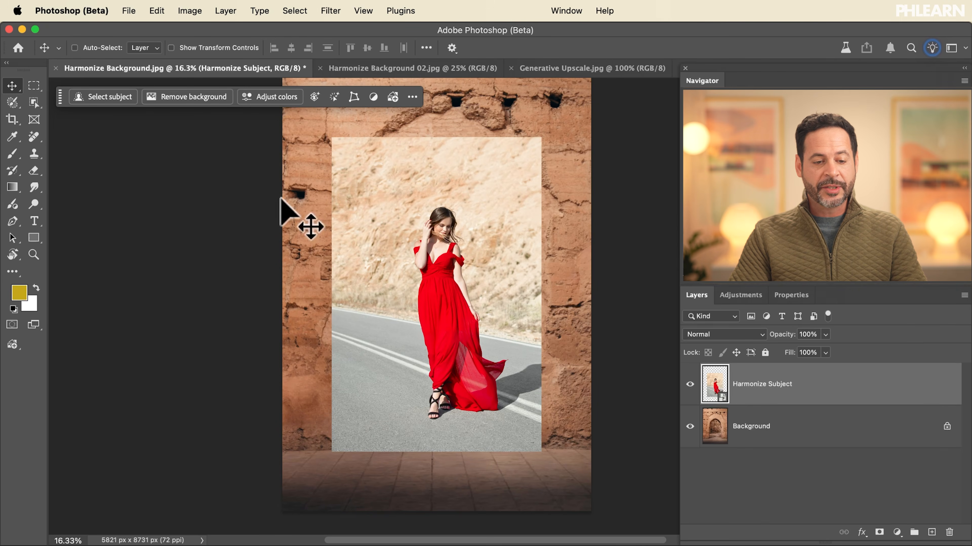
- Remove the background from the Harmonize Subject layer, then scale the woman to about 84% and position her on the paving before the arch
{"action": "left_click", "coordinate": [193, 98]}
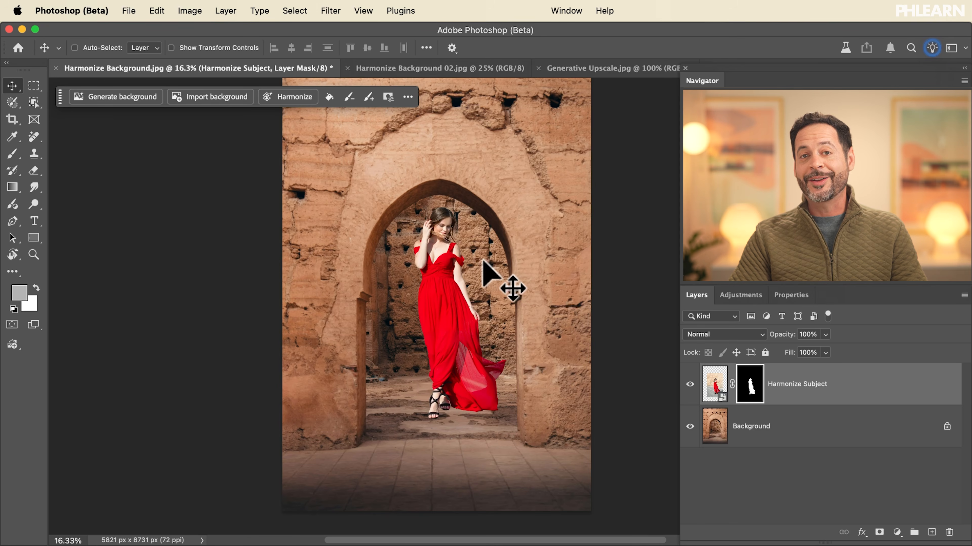
{"action": "left_click_drag", "start_coordinate": [488, 258], "coordinate": [486, 315]}
{"action": "key", "text": "super+t"}
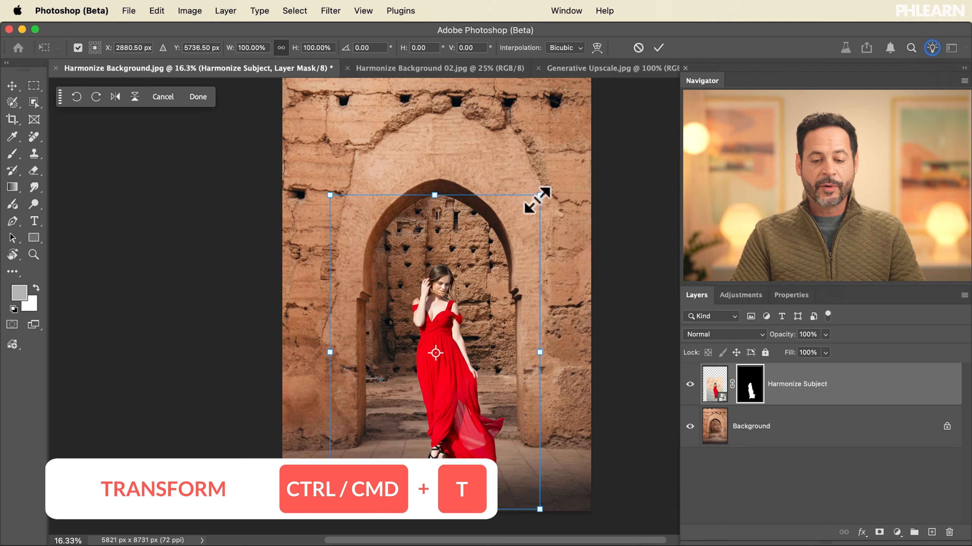
{"action": "left_click_drag", "start_coordinate": [536, 198], "coordinate": [504, 250]}
{"action": "left_click_drag", "start_coordinate": [462, 365], "coordinate": [478, 350]}
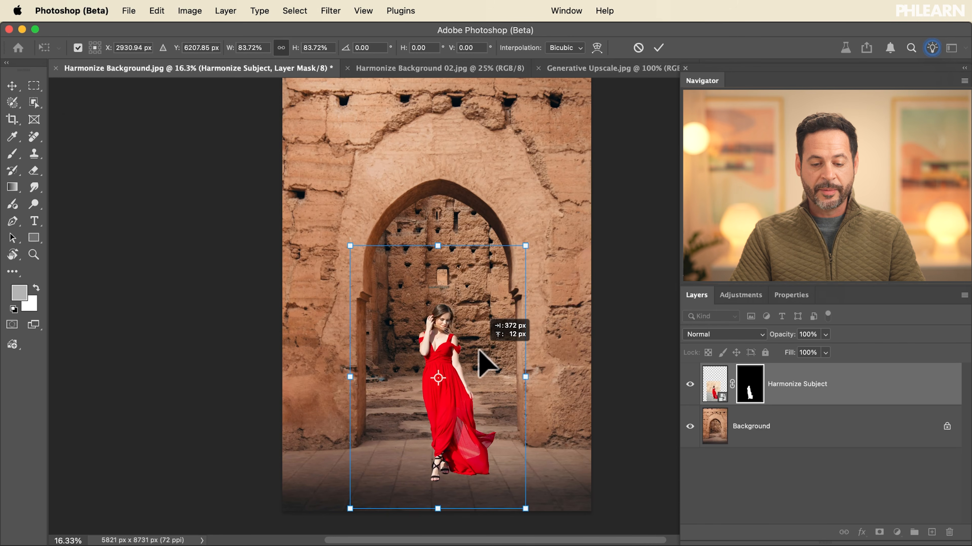
{"action": "key", "text": "Return"}
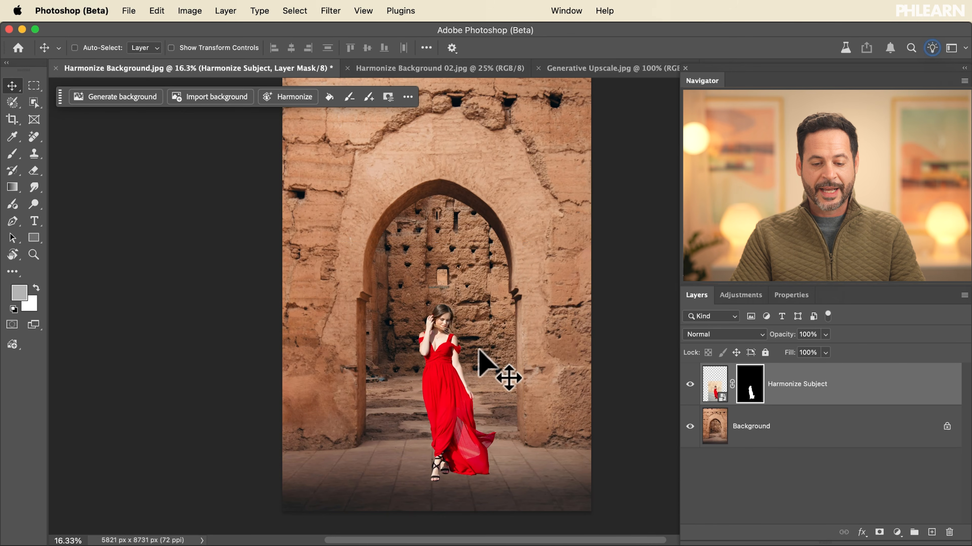
- Target the Harmonize Subject layer's image instead of its mask and run Harmonize on it
{"action": "left_click", "coordinate": [714, 390]}
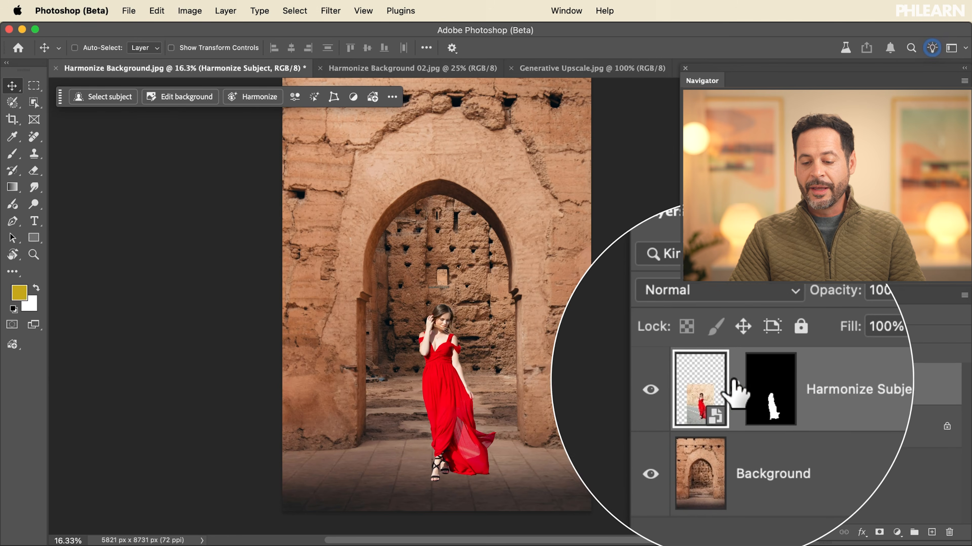
{"action": "left_click", "coordinate": [744, 386]}
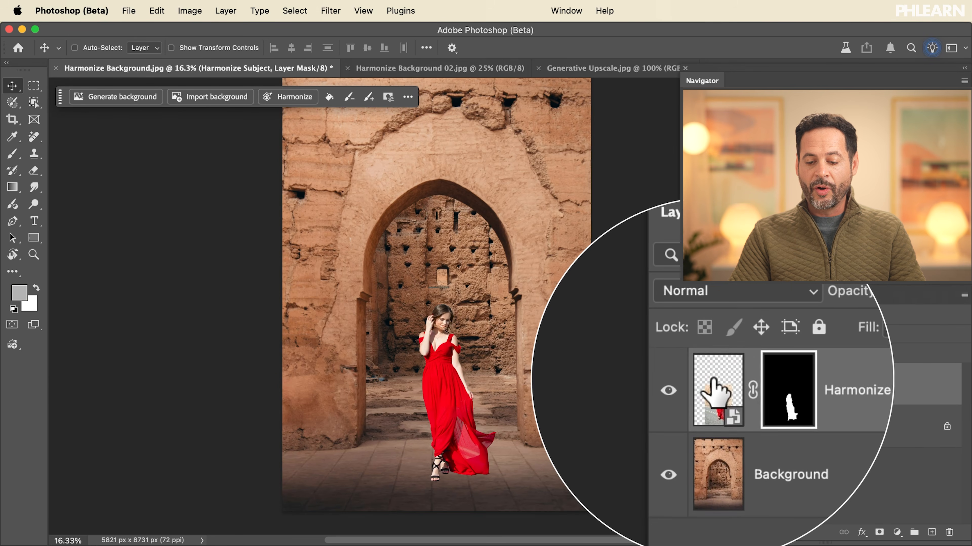
{"action": "left_click", "coordinate": [714, 387]}
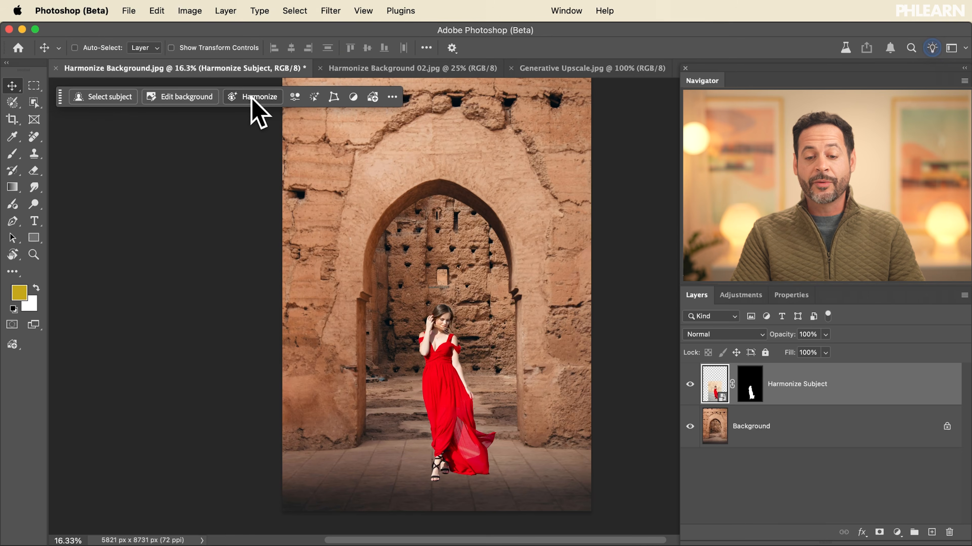
{"action": "left_click", "coordinate": [605, 11]}
{"action": "type", "text": "harm"}
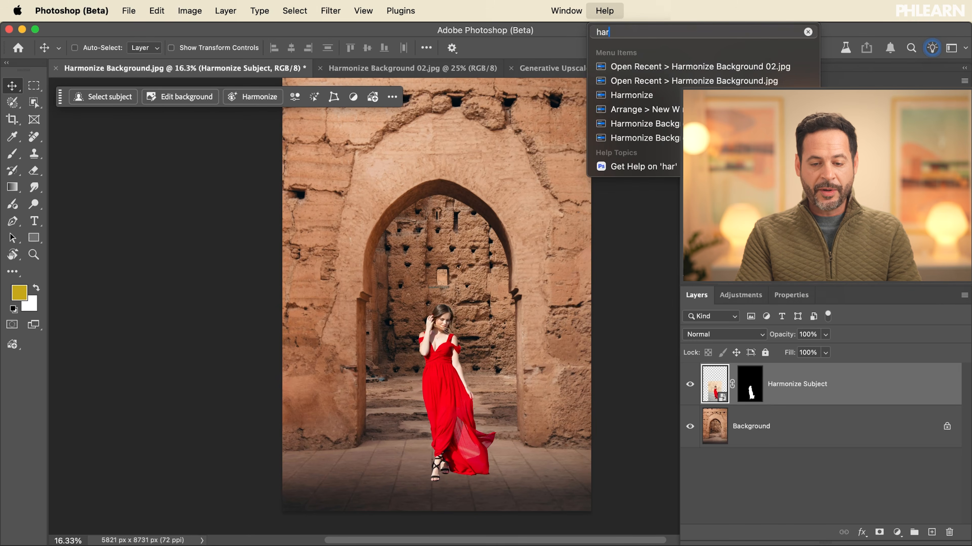
{"action": "mouse_move", "coordinate": [625, 97]}
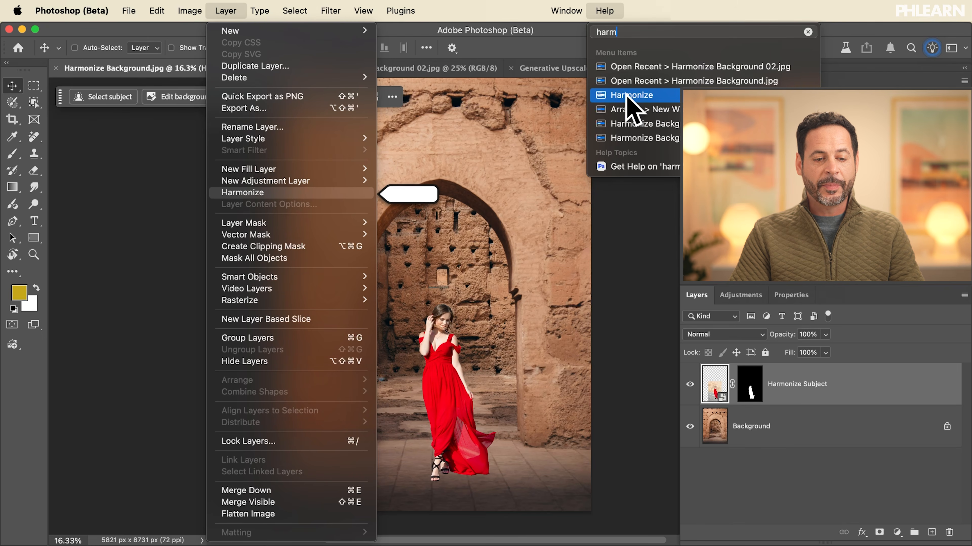
{"action": "left_click", "coordinate": [226, 4]}
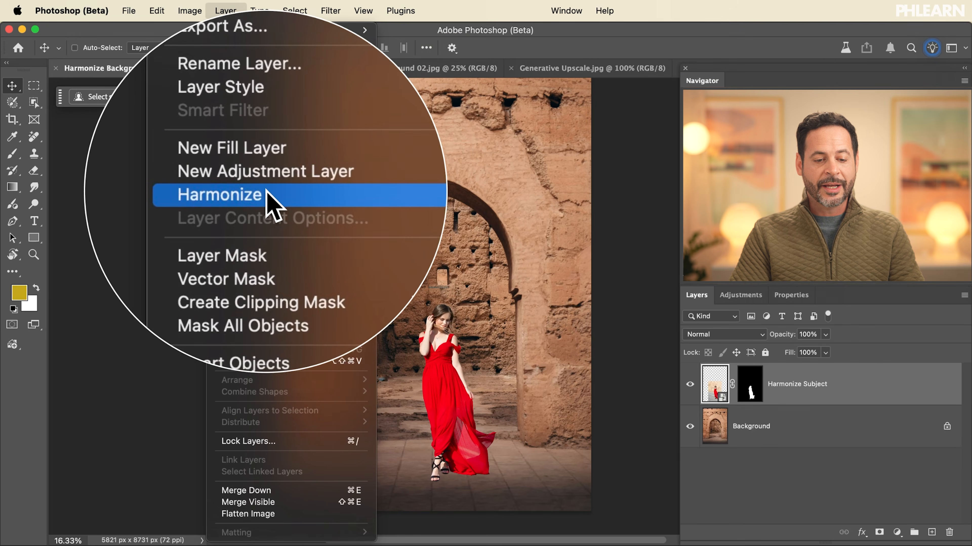
{"action": "left_click", "coordinate": [268, 193]}
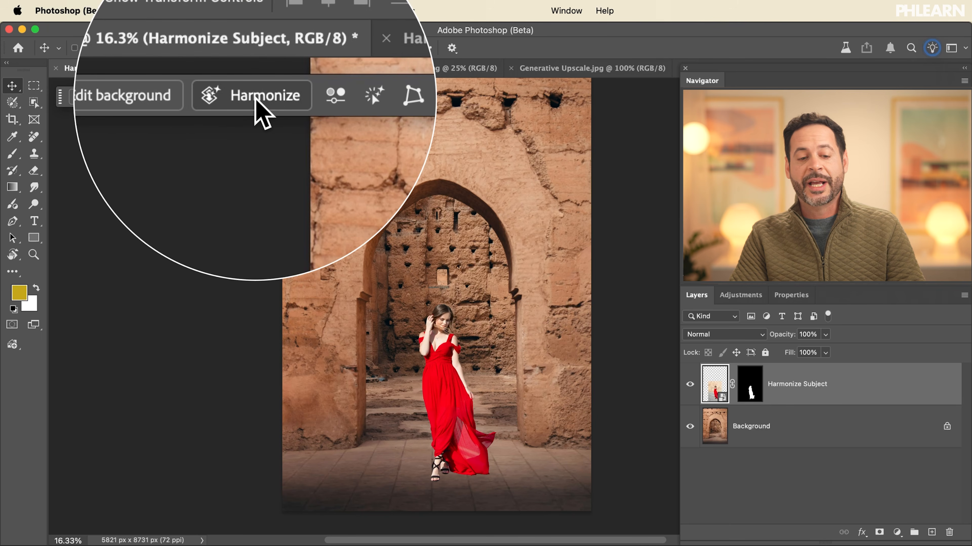
{"action": "left_click", "coordinate": [283, 126]}
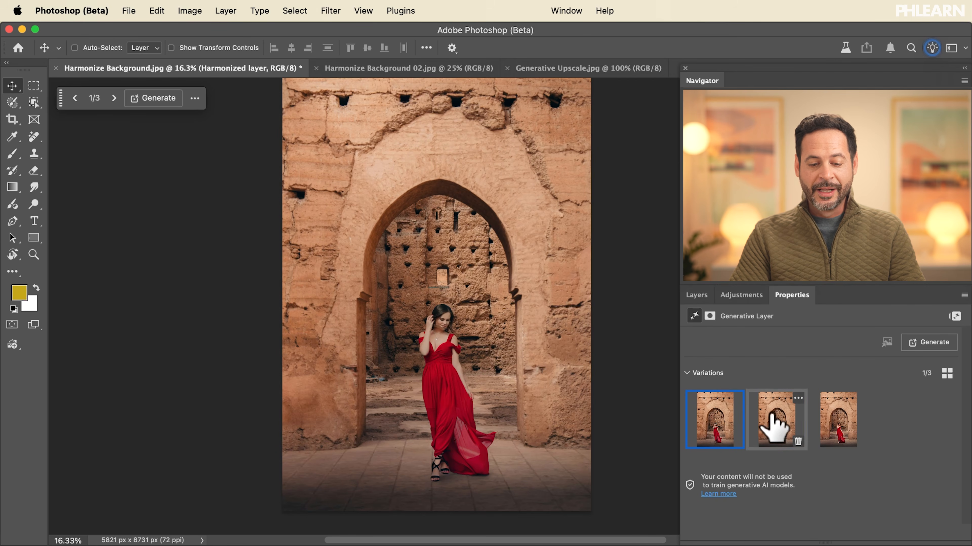
- Preview the second and third harmonized variations and generate another set
{"action": "left_click", "coordinate": [773, 427]}
{"action": "left_click", "coordinate": [815, 427]}
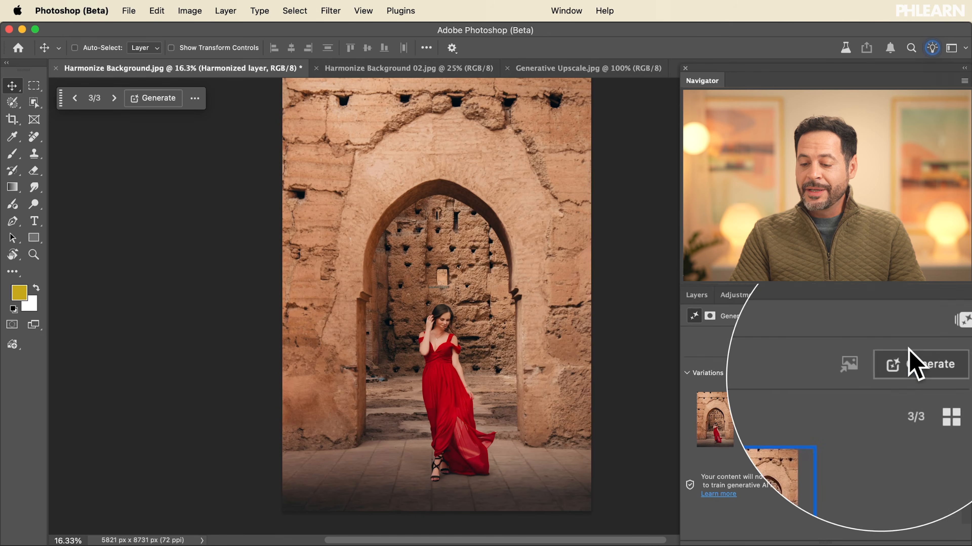
{"action": "left_click", "coordinate": [929, 342]}
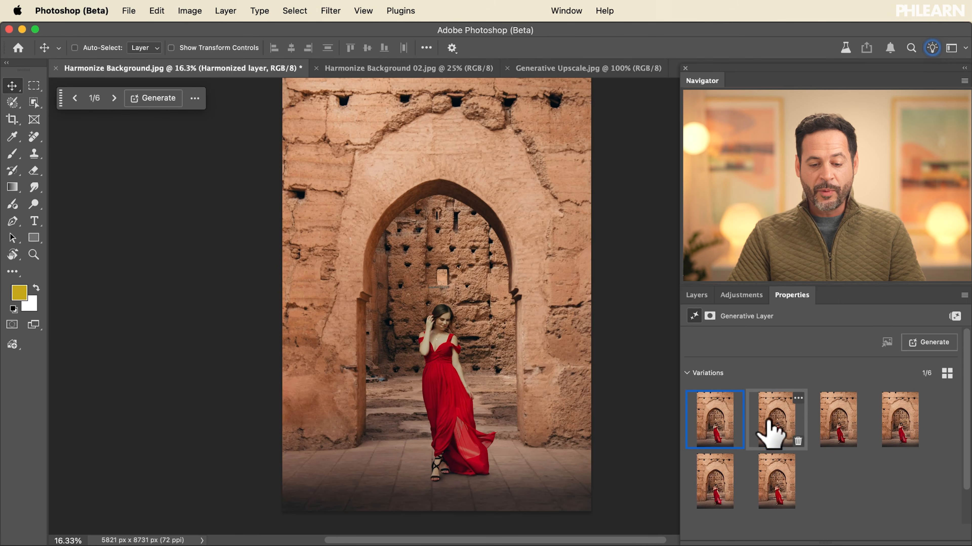
- Compare the generated variations of the harmonized woman and choose the third one
{"action": "left_click", "coordinate": [836, 421]}
{"action": "left_click", "coordinate": [886, 423]}
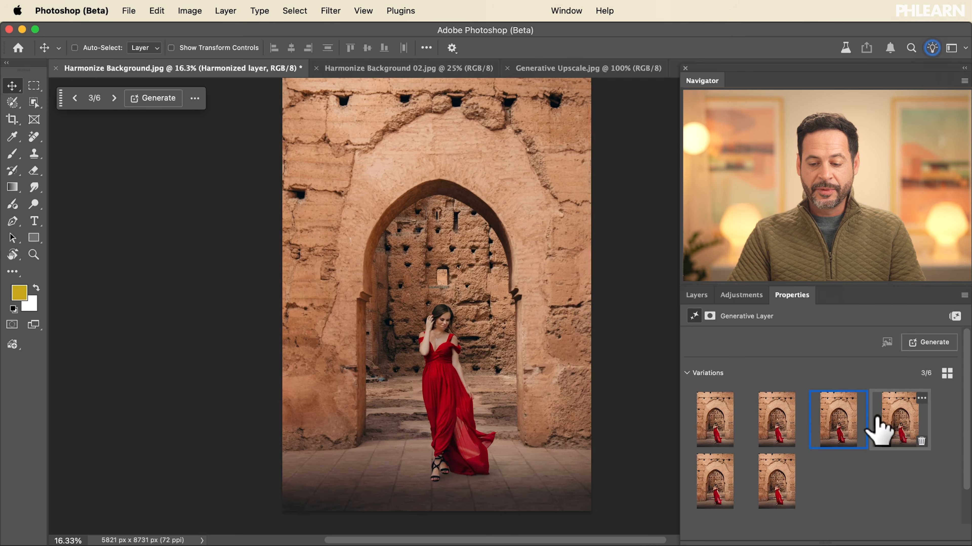
{"action": "left_click", "coordinate": [773, 492]}
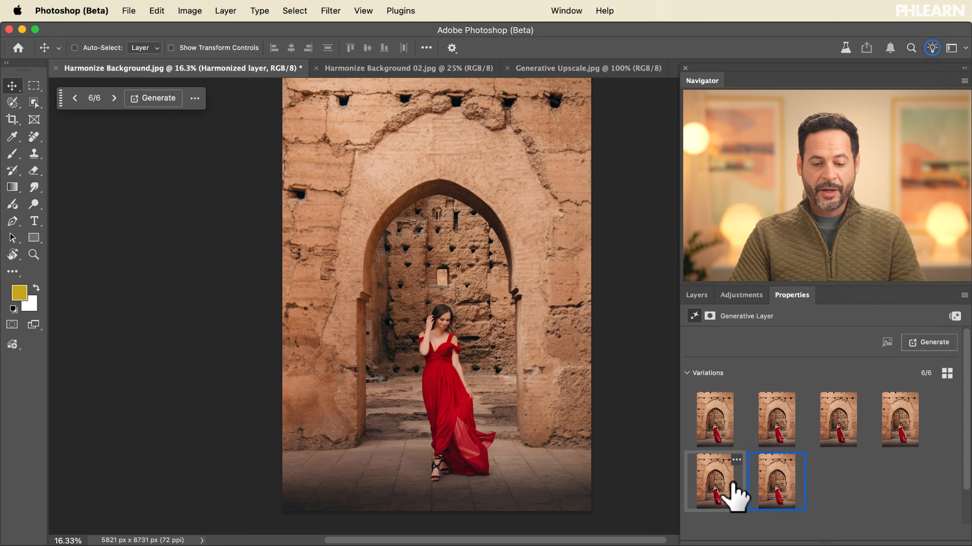
{"action": "left_click", "coordinate": [726, 490]}
{"action": "left_click", "coordinate": [831, 413]}
{"action": "left_click", "coordinate": [801, 421]}
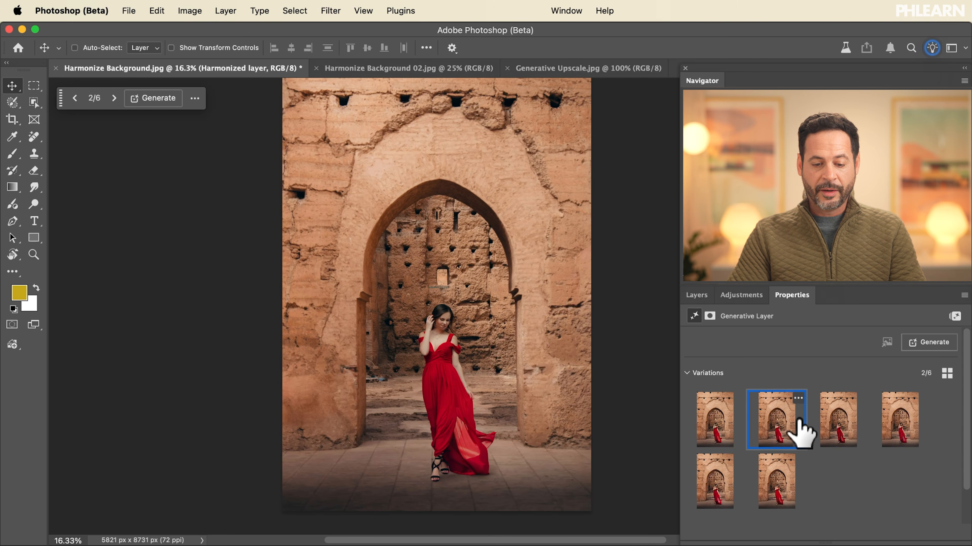
{"action": "left_click", "coordinate": [844, 425]}
{"action": "left_click", "coordinate": [892, 417]}
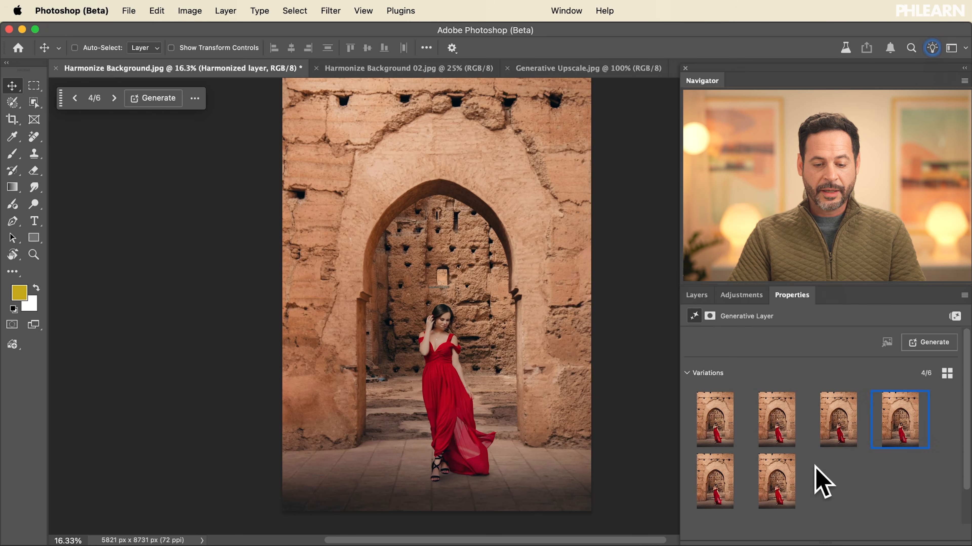
{"action": "left_click", "coordinate": [776, 481]}
{"action": "left_click", "coordinate": [719, 492]}
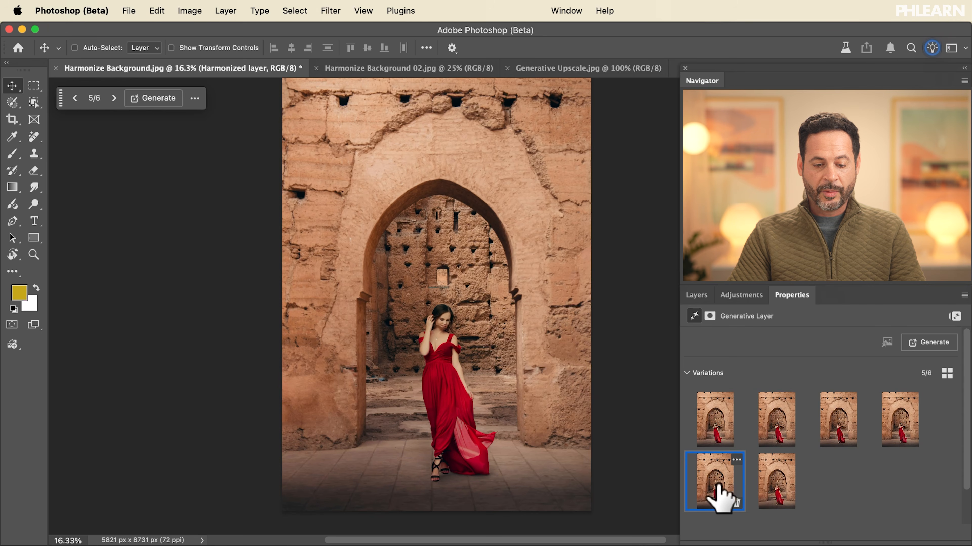
{"action": "left_click", "coordinate": [880, 444]}
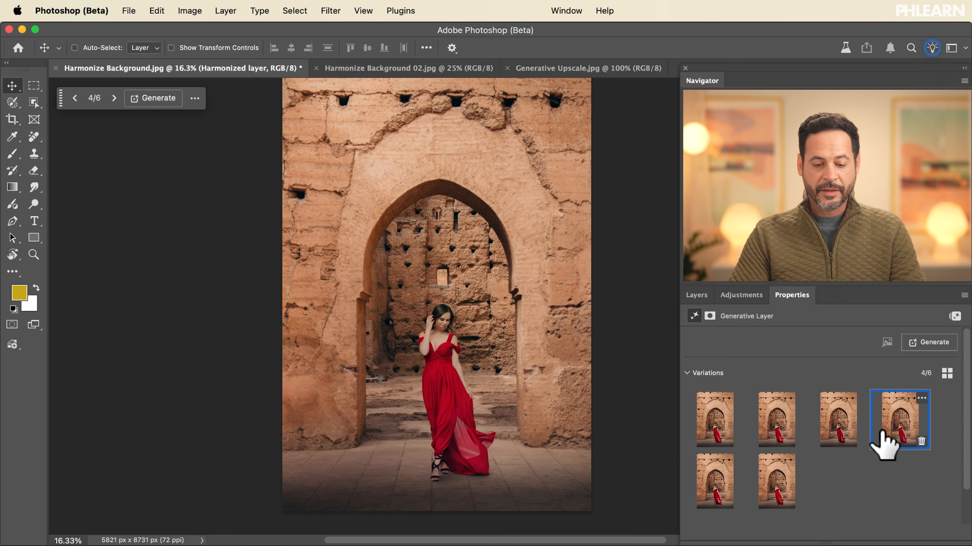
{"action": "left_click", "coordinate": [786, 423]}
{"action": "left_click", "coordinate": [836, 425]}
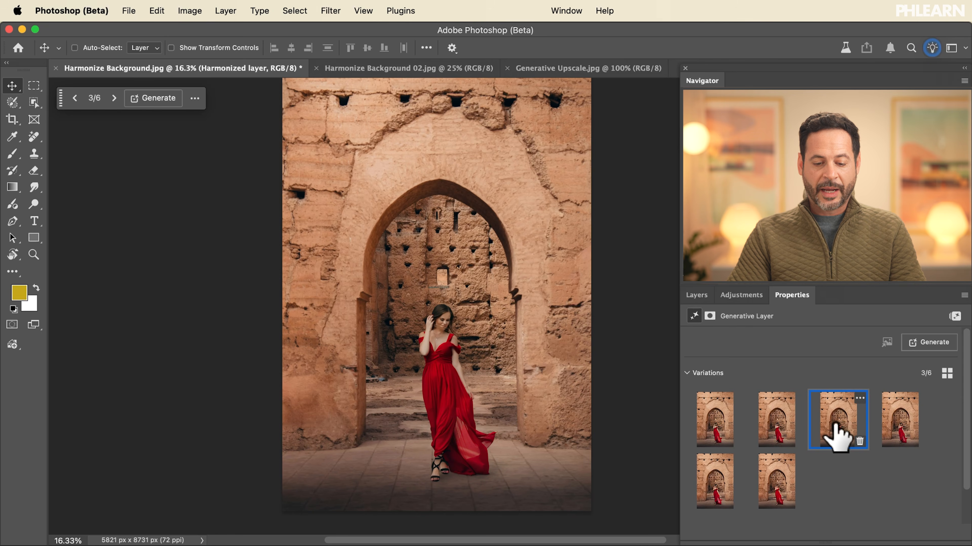
- Toggle the Harmonized layer's visibility to compare the woman before and after harmonizing
{"action": "left_click", "coordinate": [695, 302]}
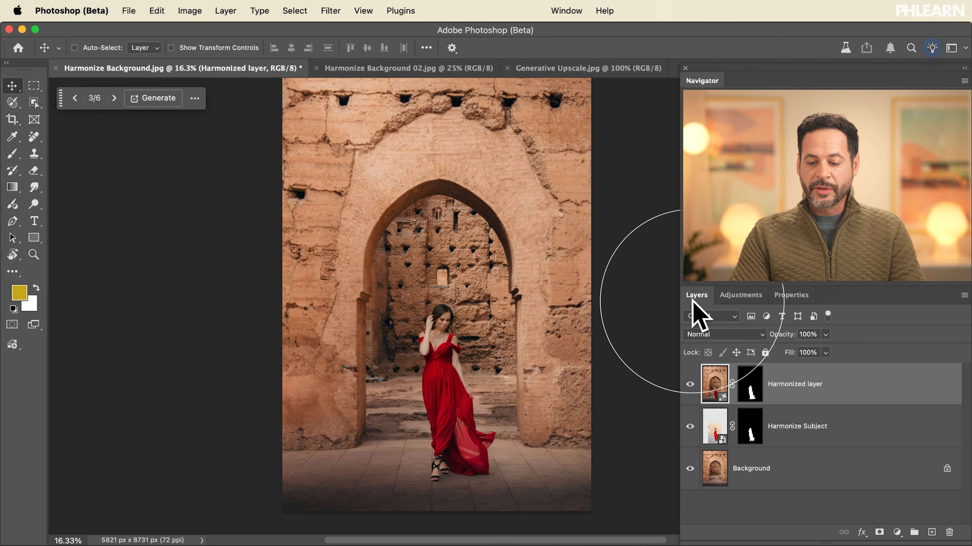
{"action": "left_click", "coordinate": [690, 383]}
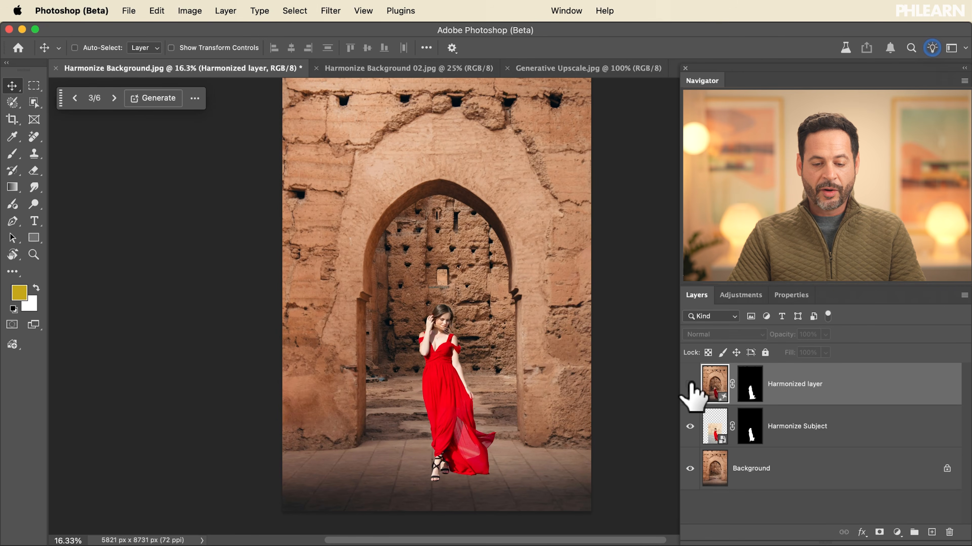
{"action": "left_click", "coordinate": [690, 384]}
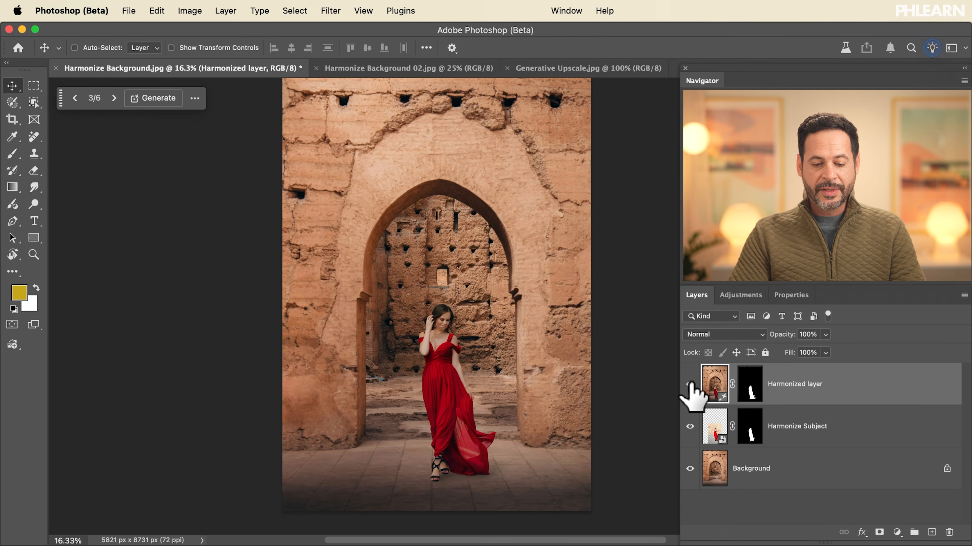
{"action": "left_click", "coordinate": [690, 384]}
{"action": "left_click", "coordinate": [690, 384]}
{"action": "left_click", "coordinate": [690, 384]}
{"action": "left_click", "coordinate": [690, 384]}
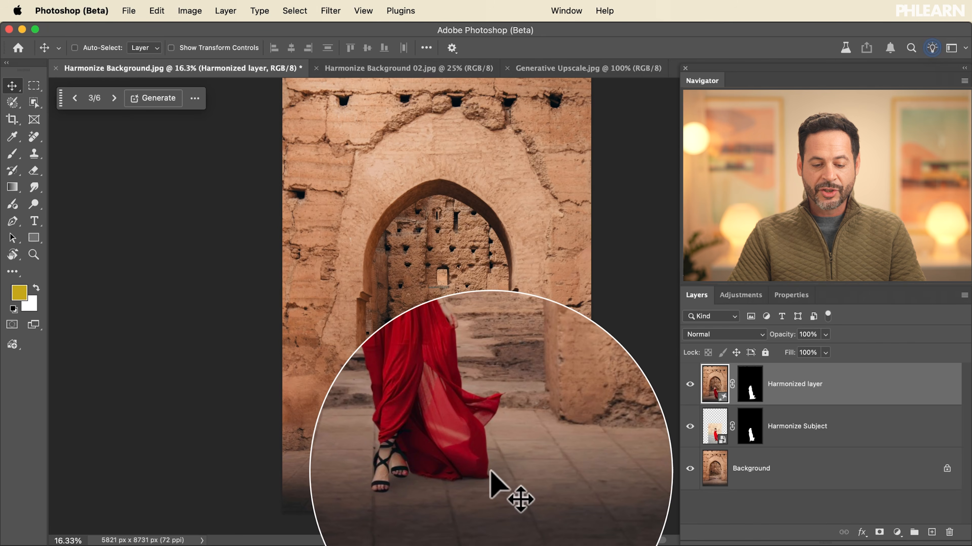
{"action": "left_click", "coordinate": [690, 384]}
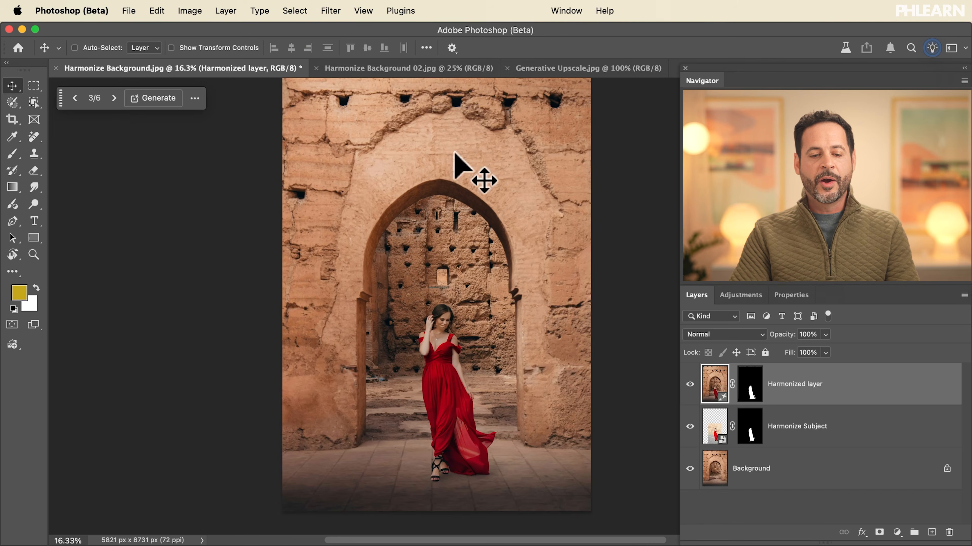
- Place Harmonize Subject 02.jpg from Finder's Sample Images folder into Harmonize Background 02.jpg and remove the subject's background
{"action": "left_click", "coordinate": [406, 68]}
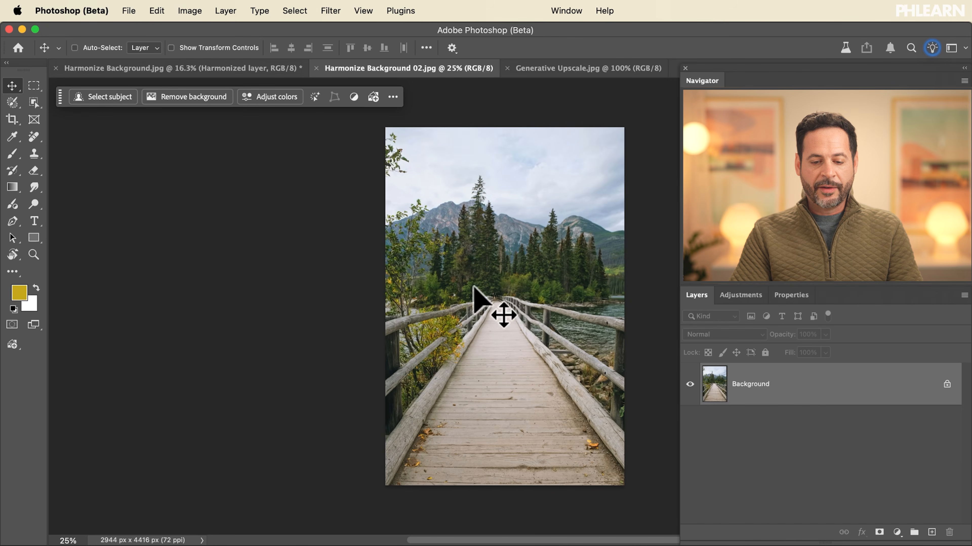
{"action": "scroll", "coordinate": [474, 286], "scroll_direction": "right", "scroll_amount": 3}
{"action": "scroll", "coordinate": [473, 286], "scroll_direction": "up", "scroll_amount": 3}
{"action": "key", "text": "super+Tab"}
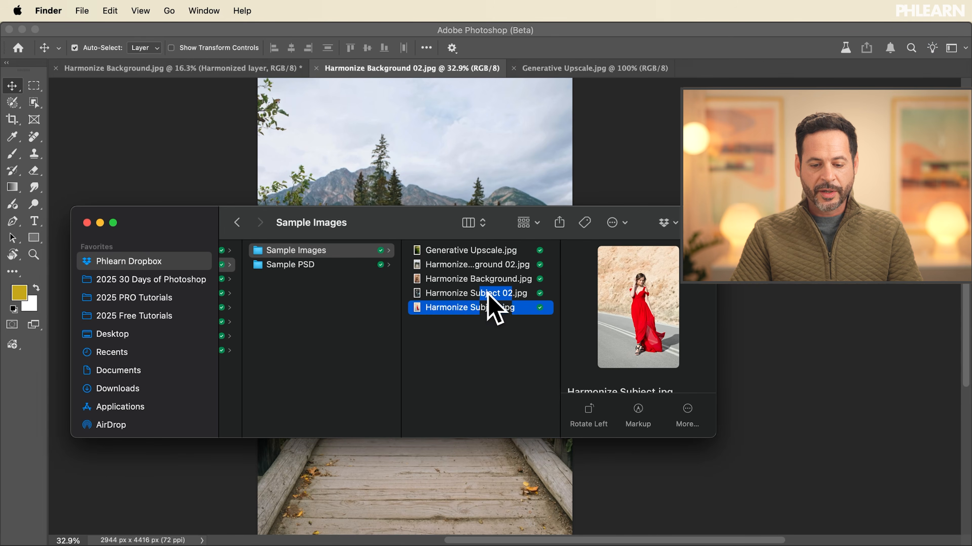
{"action": "left_click", "coordinate": [473, 294]}
{"action": "left_click_drag", "start_coordinate": [589, 301], "coordinate": [451, 175]}
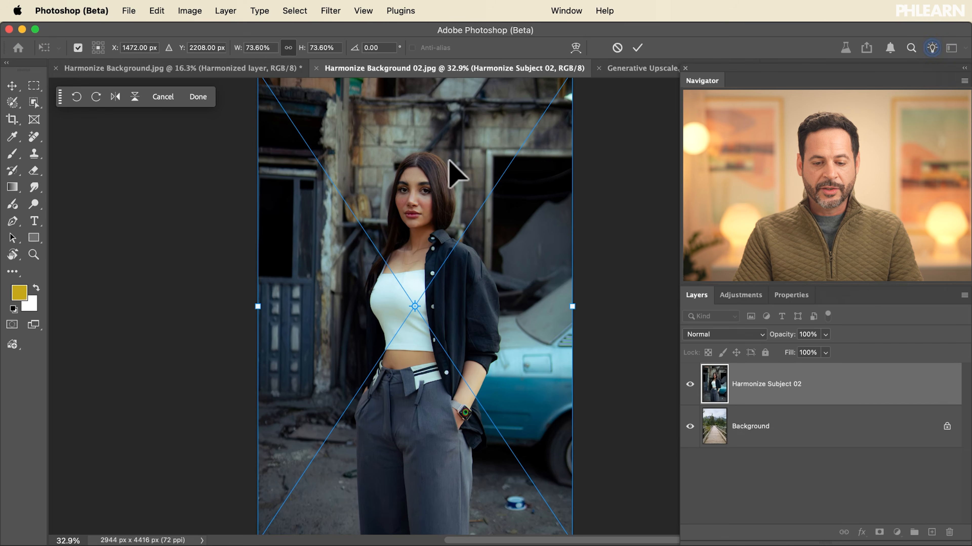
{"action": "key", "text": "Return"}
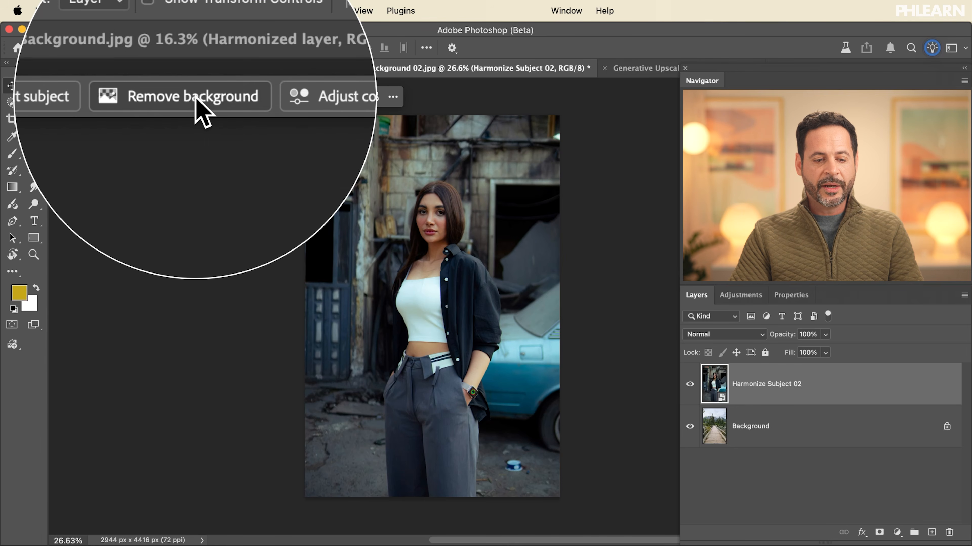
{"action": "left_click", "coordinate": [195, 96]}
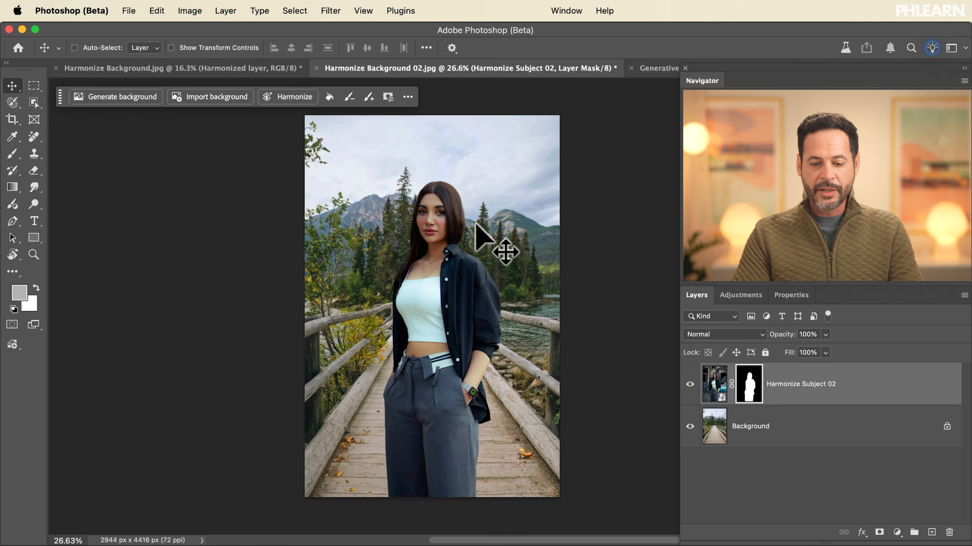
- Harmonize the Harmonize Subject 02 layer with the bridge scene, compare the variations and keep the first one
{"action": "left_click", "coordinate": [291, 98]}
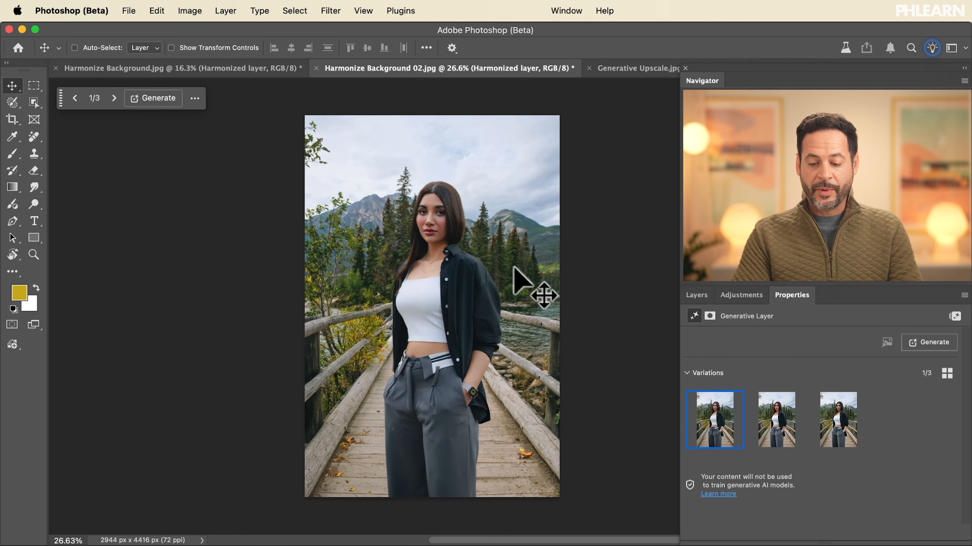
{"action": "left_click", "coordinate": [780, 423]}
{"action": "left_click", "coordinate": [830, 431]}
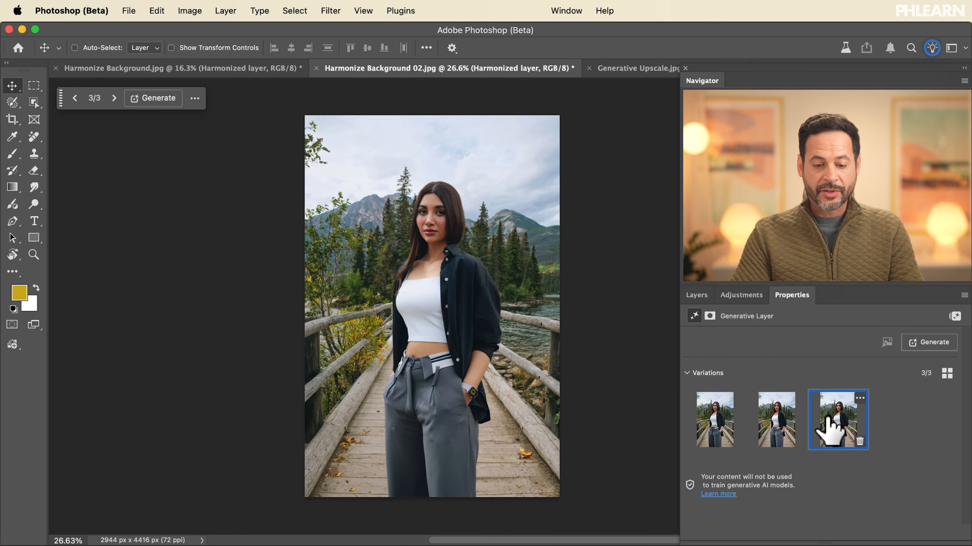
{"action": "left_click", "coordinate": [779, 425]}
{"action": "left_click", "coordinate": [723, 428]}
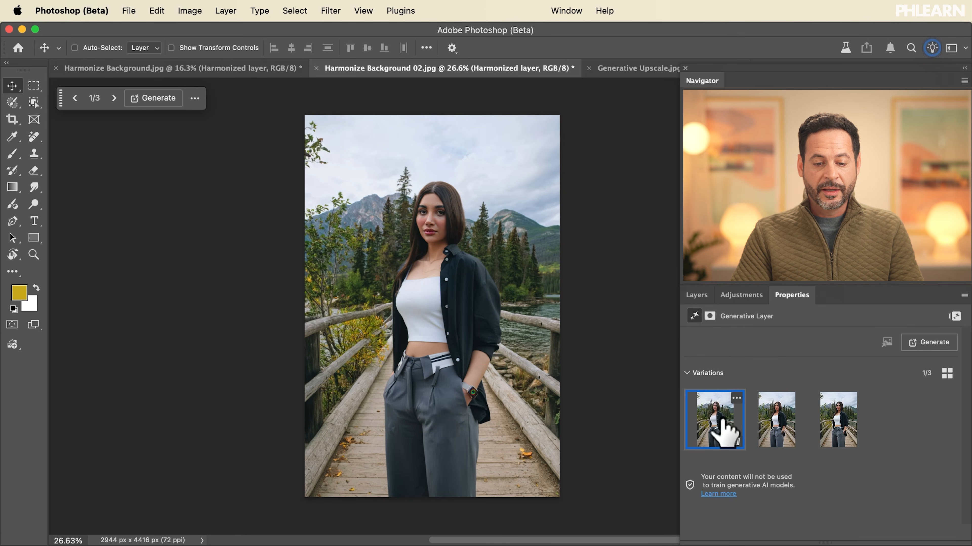
{"action": "left_click", "coordinate": [696, 295]}
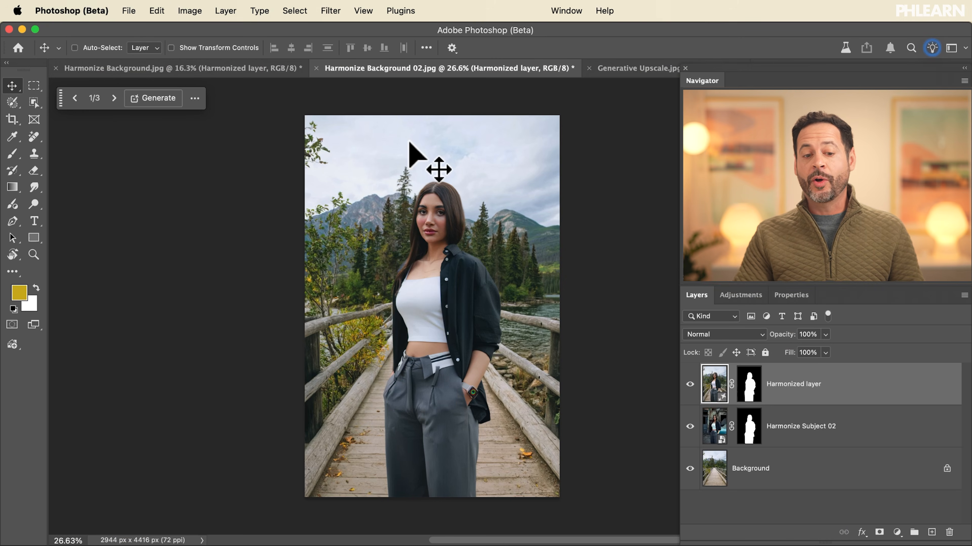
- Select the whole bridge composite, start Generative Fill and choose Gemini 2.5 (Nano Banana) as the model
{"action": "left_click", "coordinate": [294, 11]}
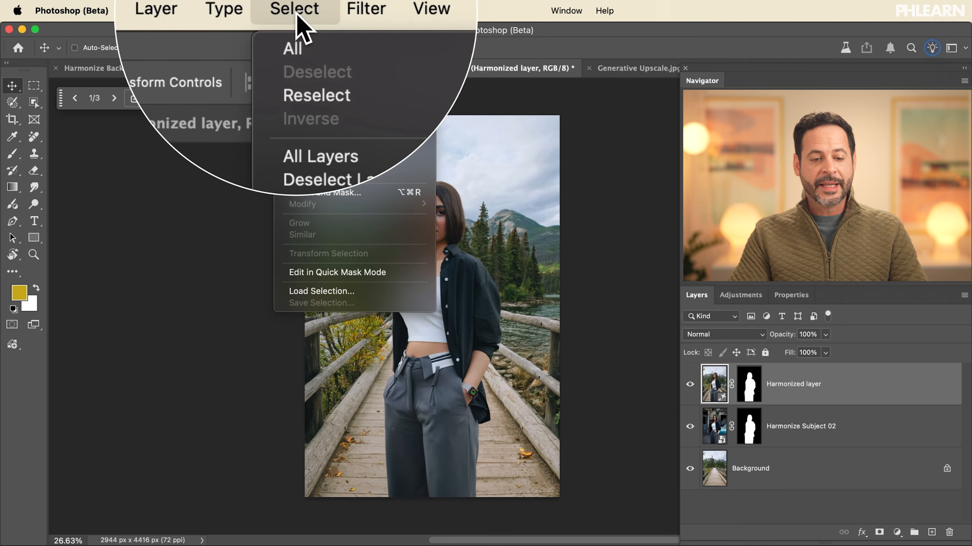
{"action": "left_click", "coordinate": [306, 30]}
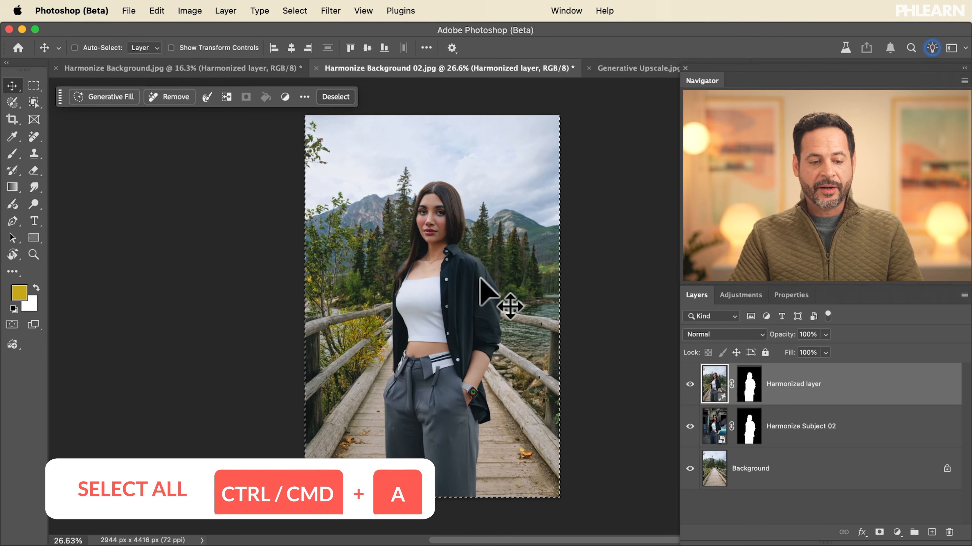
{"action": "left_click", "coordinate": [109, 97]}
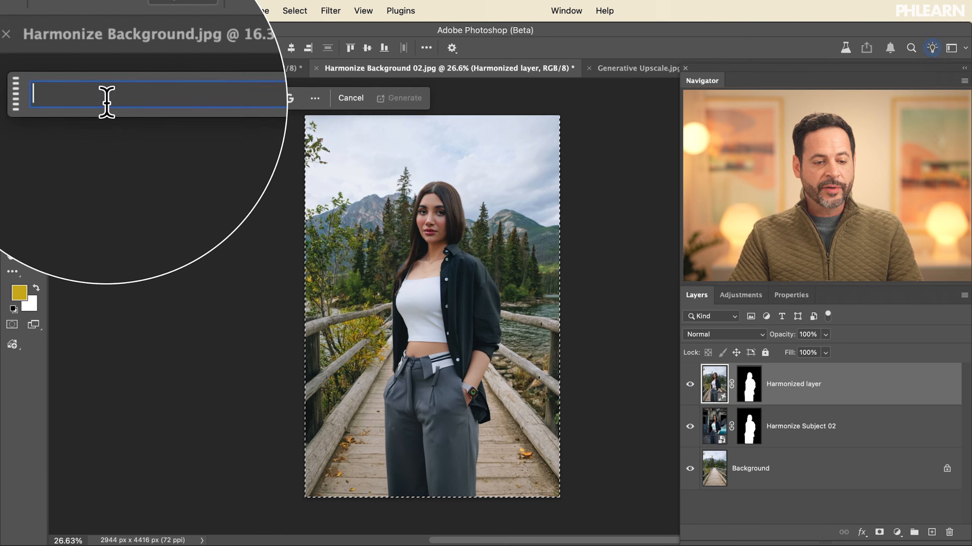
{"action": "left_click", "coordinate": [289, 100]}
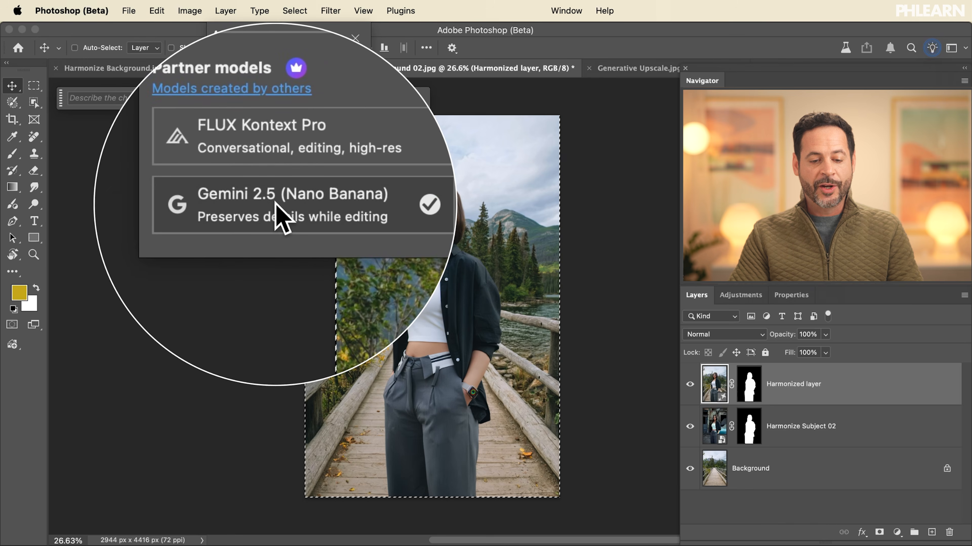
{"action": "left_click", "coordinate": [273, 205]}
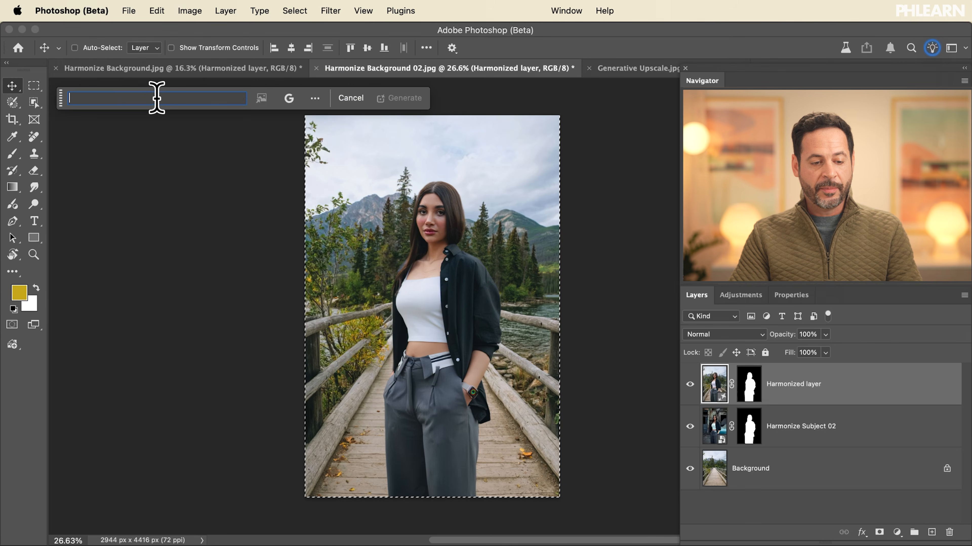
- Generate a fill with the prompt "Change her clothing to match the background and make it fall or winter clothes"
{"action": "key", "text": "super+v"}
{"action": "left_click_drag", "start_coordinate": [138, 97], "coordinate": [16, 95]}
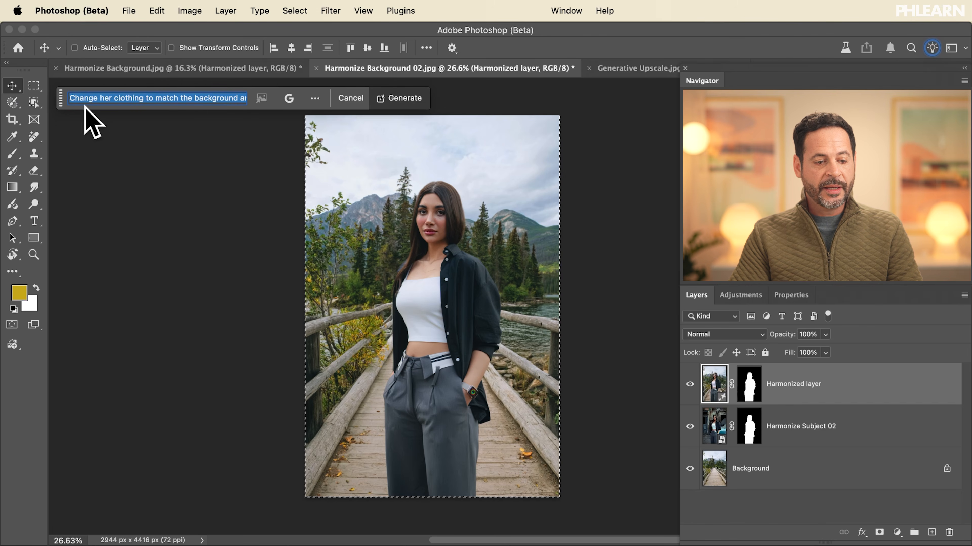
{"action": "left_click", "coordinate": [191, 100]}
{"action": "key", "text": "super+Right"}
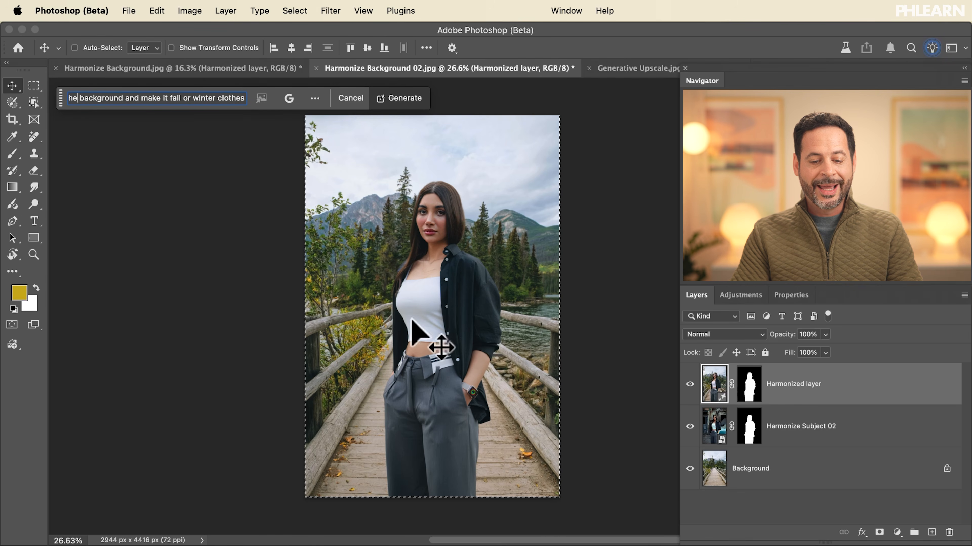
{"action": "left_click", "coordinate": [400, 99]}
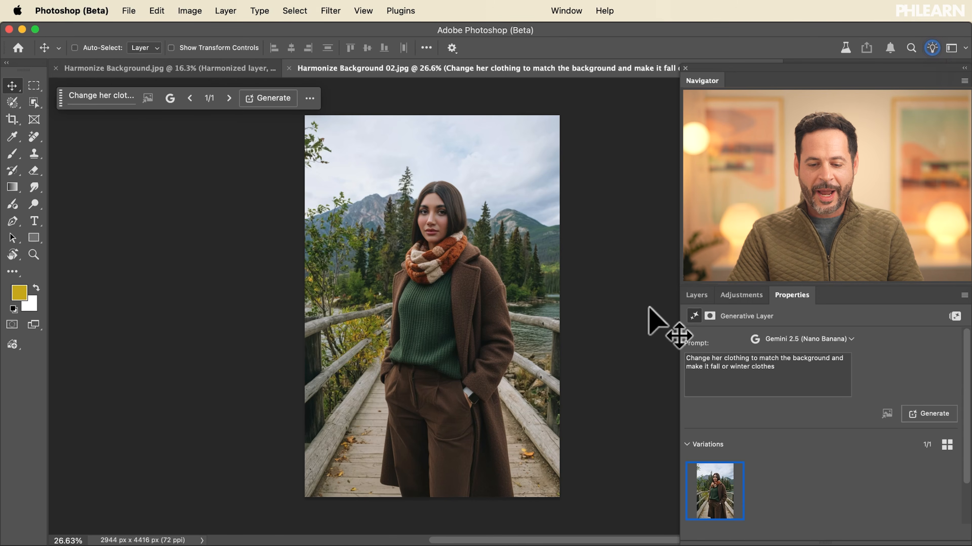
- Toggle the generated clothing layer's visibility to compare the woman's outfit before and after the fill
{"action": "left_click", "coordinate": [696, 295]}
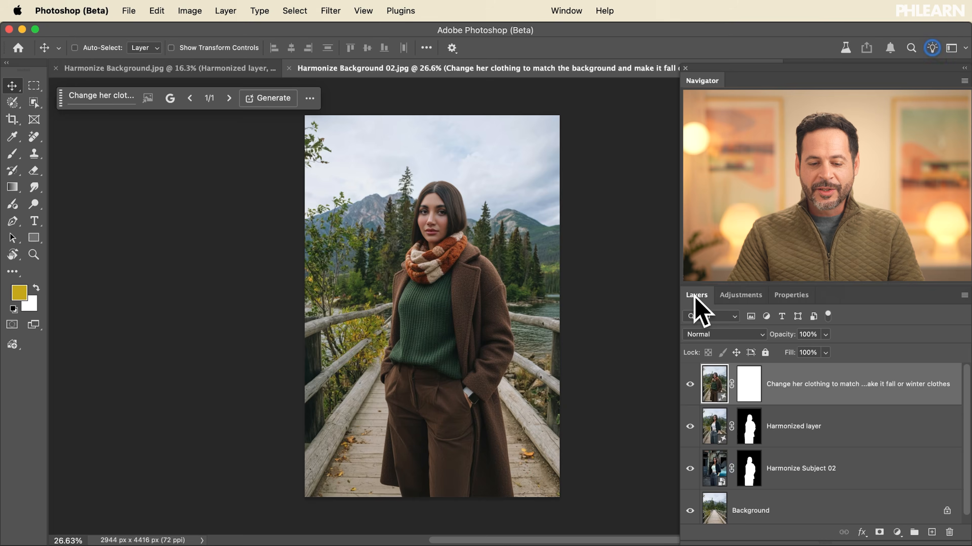
{"action": "left_click", "coordinate": [690, 384]}
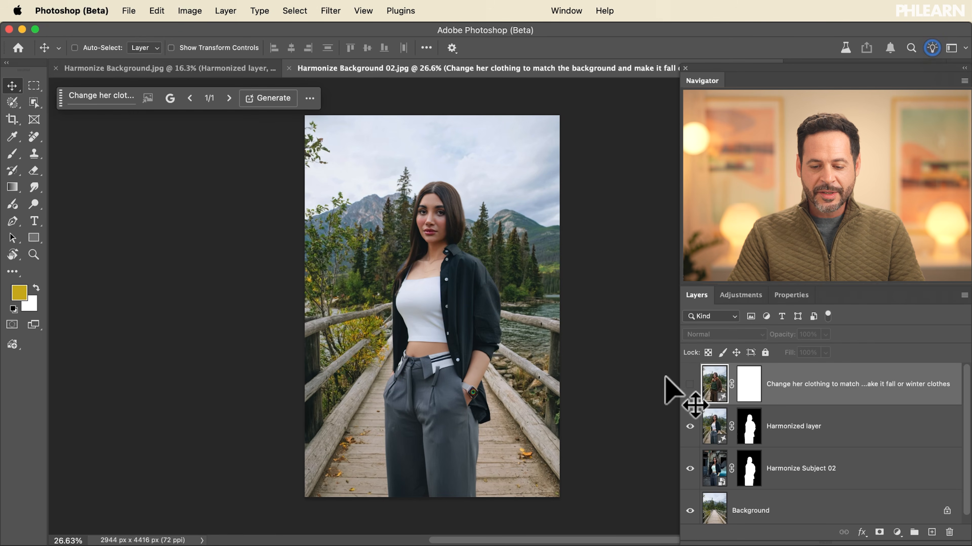
{"action": "left_click", "coordinate": [690, 384]}
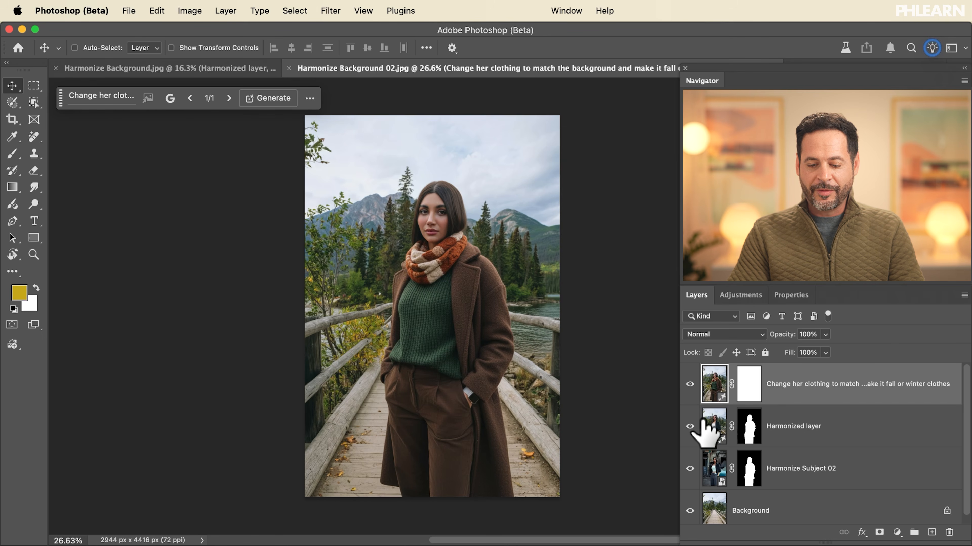
- Review the composite from the bare background upward, showing each layer in turn and briefly disabling the Harmonize Subject 02 layer mask
{"action": "left_click", "coordinate": [689, 468]}
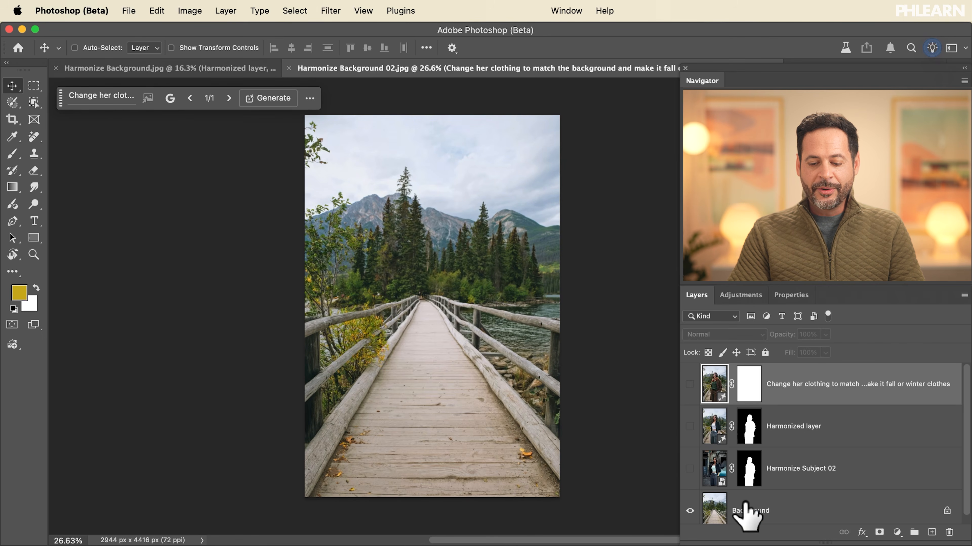
{"action": "left_click", "coordinate": [689, 468]}
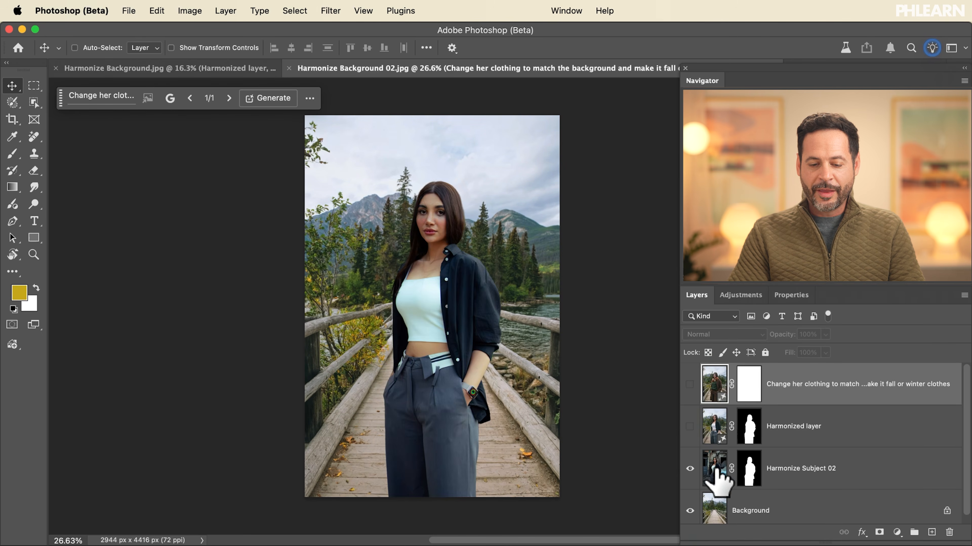
{"action": "left_click", "coordinate": [745, 471], "text": "shift"}
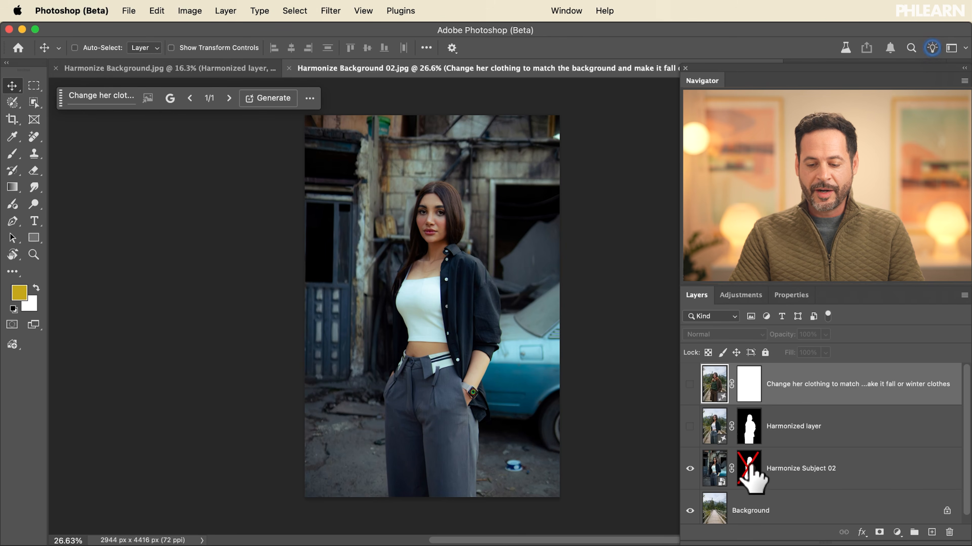
{"action": "left_click", "coordinate": [749, 469], "text": "shift"}
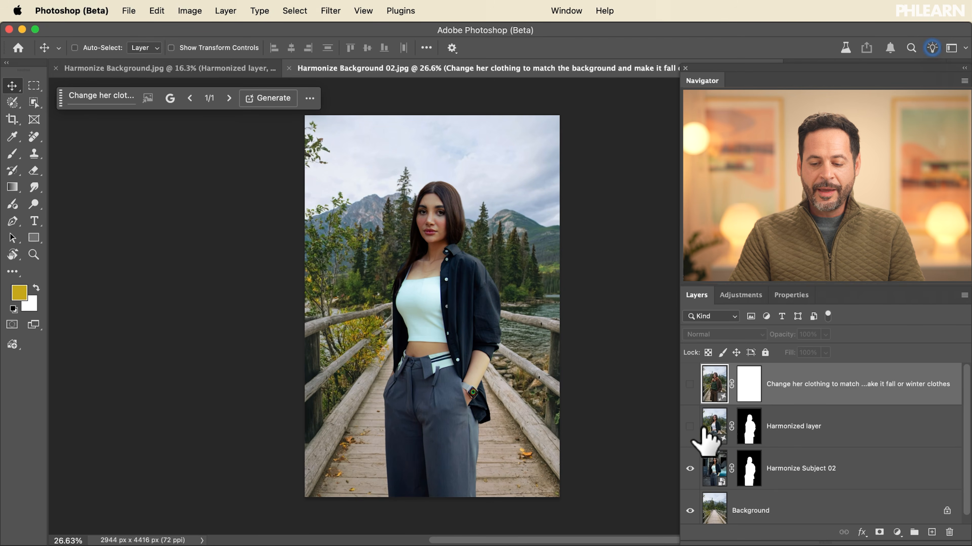
{"action": "left_click", "coordinate": [689, 427]}
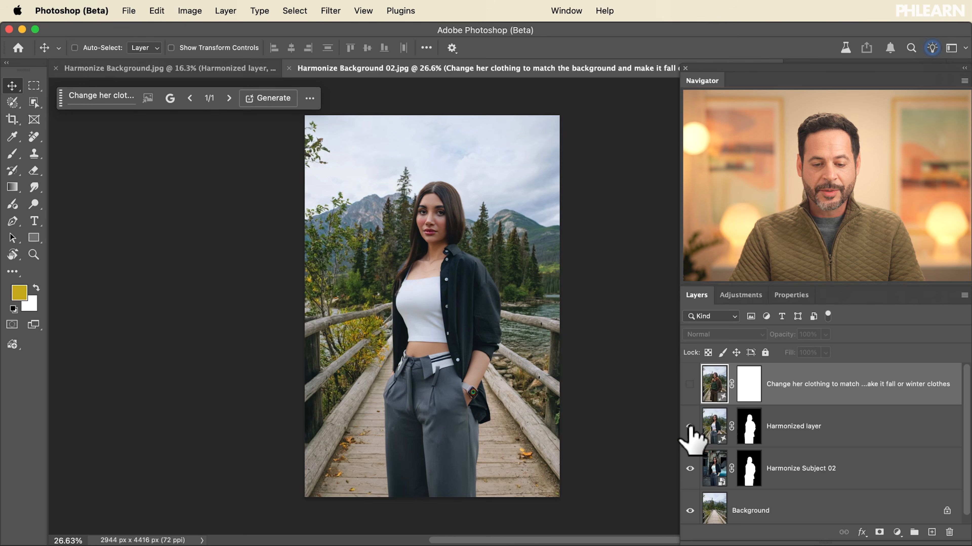
{"action": "left_click", "coordinate": [689, 384]}
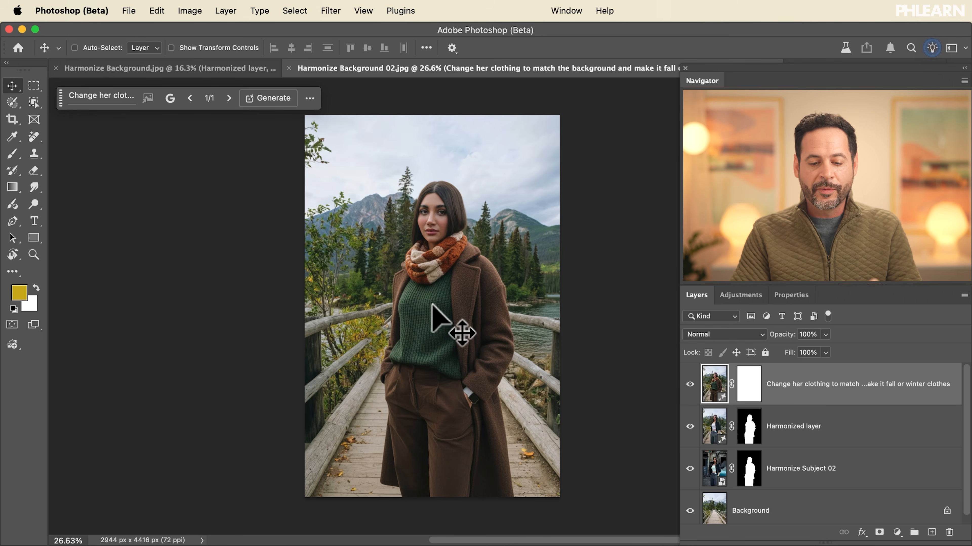
- Hide and show the generated clothing layer and the Harmonized layer again to compare both edits with the original cut-out
{"action": "left_click", "coordinate": [689, 384]}
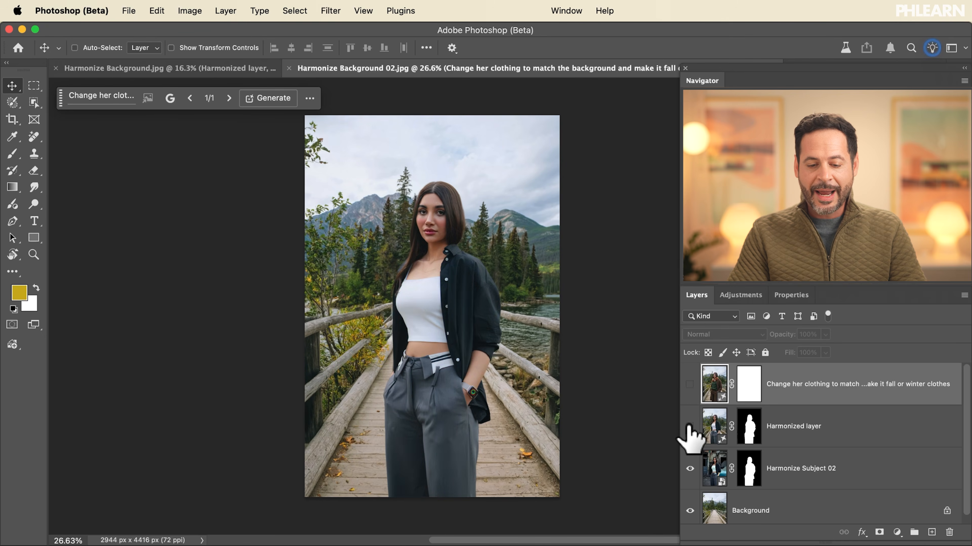
{"action": "left_click", "coordinate": [690, 426]}
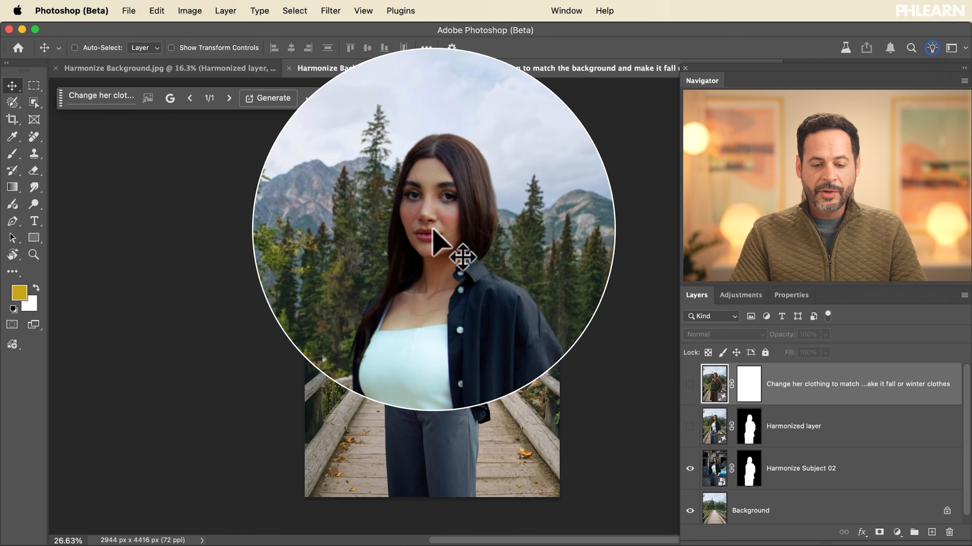
{"action": "left_click", "coordinate": [690, 426]}
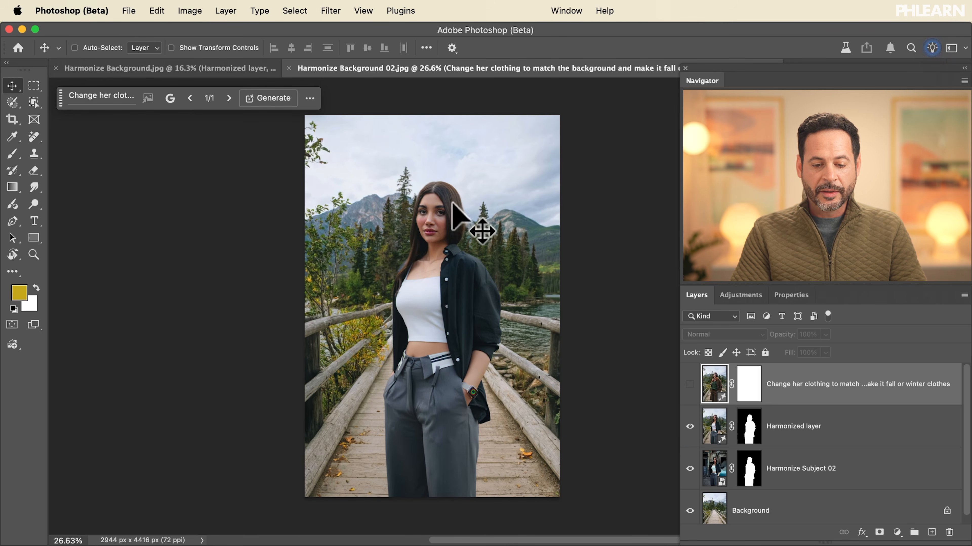
{"action": "left_click", "coordinate": [689, 384]}
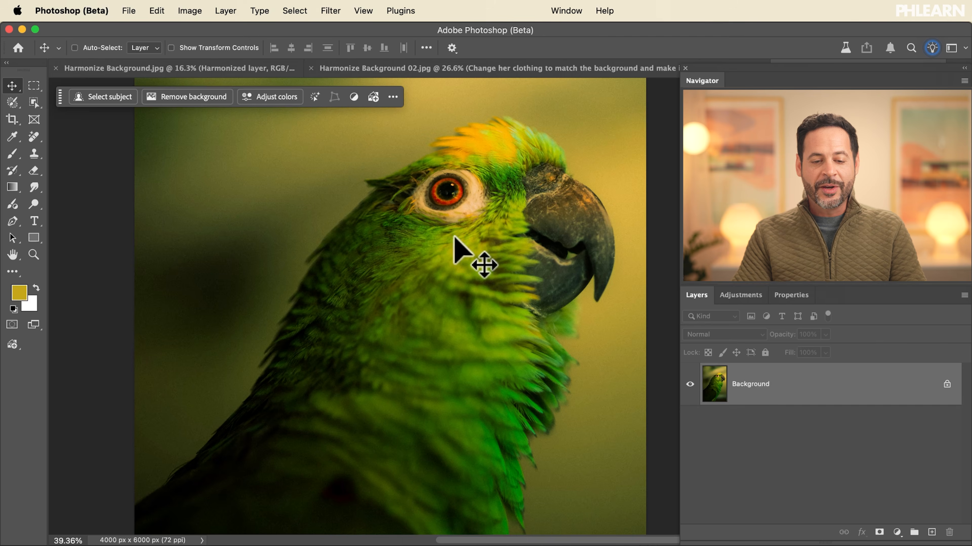
- Open Generative Upscale for the parrot image and set the output scale to 4x
{"action": "left_click", "coordinate": [191, 11]}
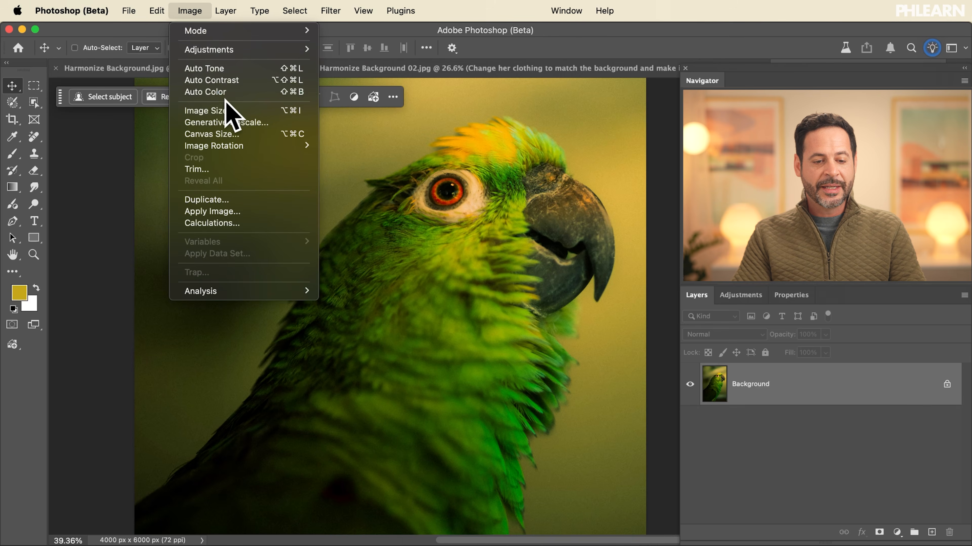
{"action": "left_click", "coordinate": [226, 112]}
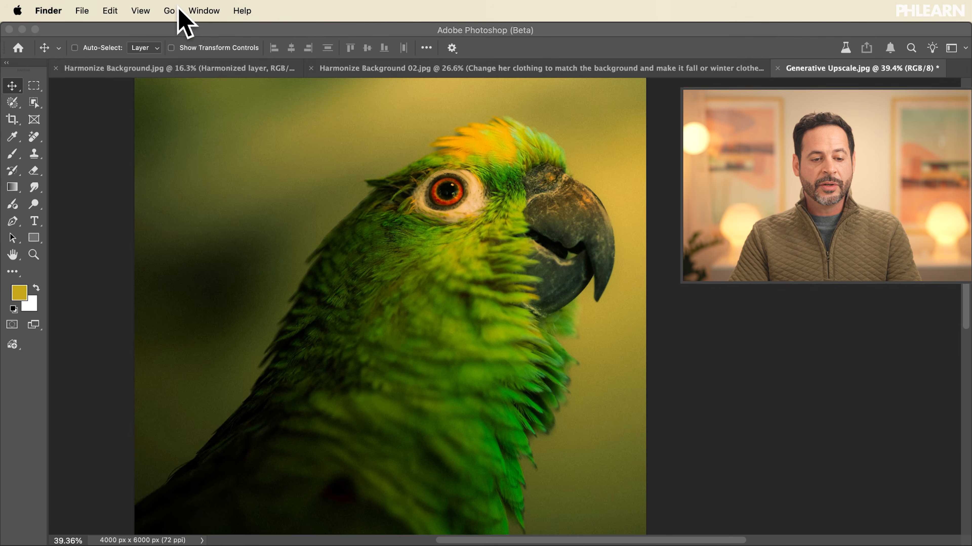
{"action": "left_click", "coordinate": [187, 35]}
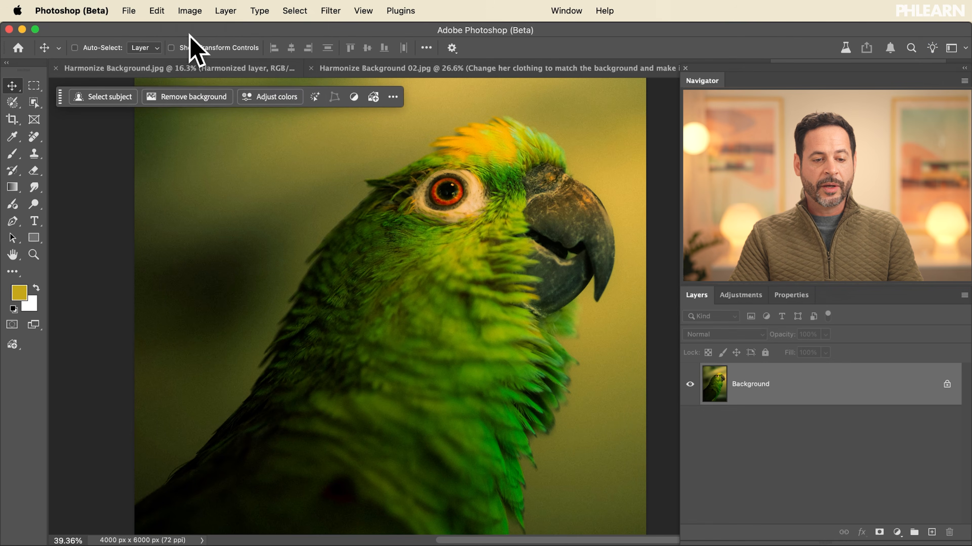
{"action": "left_click", "coordinate": [189, 11]}
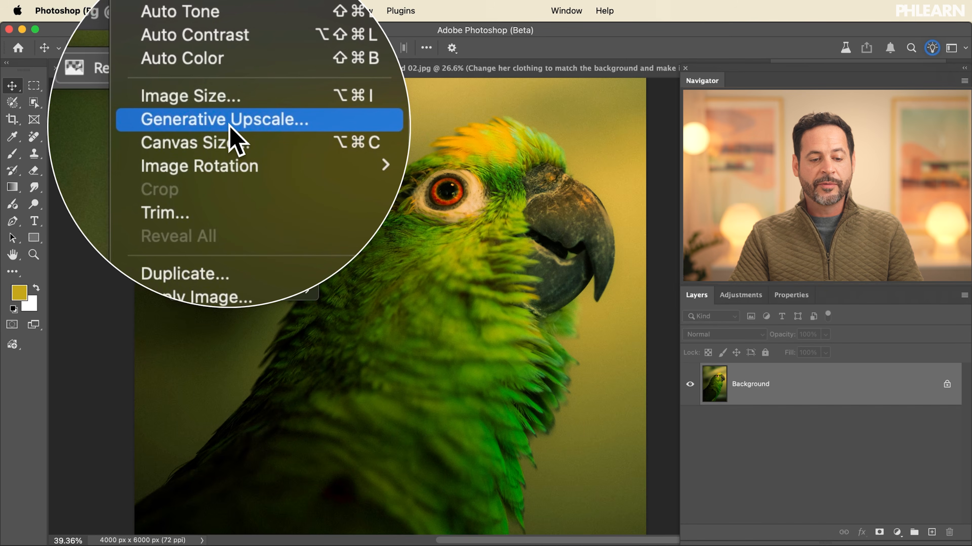
{"action": "left_click", "coordinate": [230, 126]}
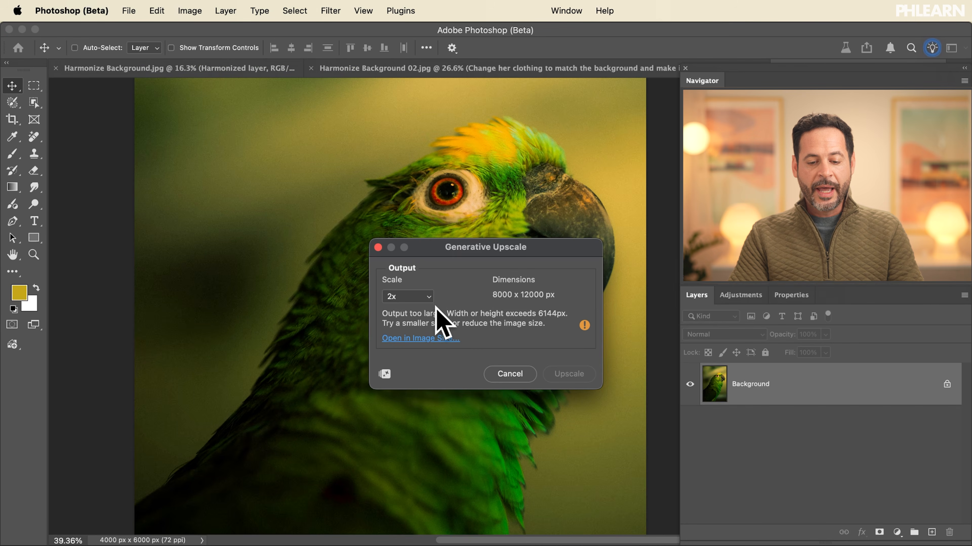
{"action": "left_click", "coordinate": [411, 297]}
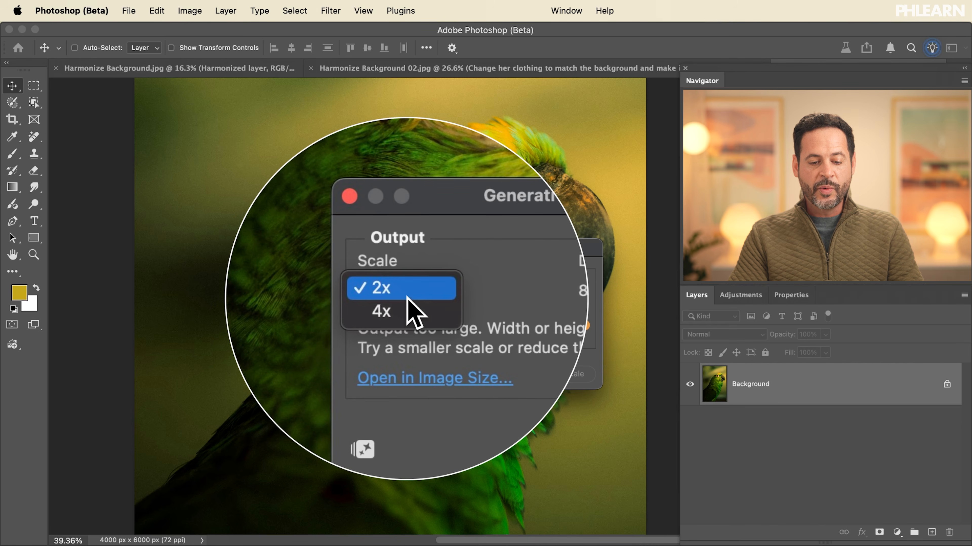
{"action": "left_click", "coordinate": [406, 297]}
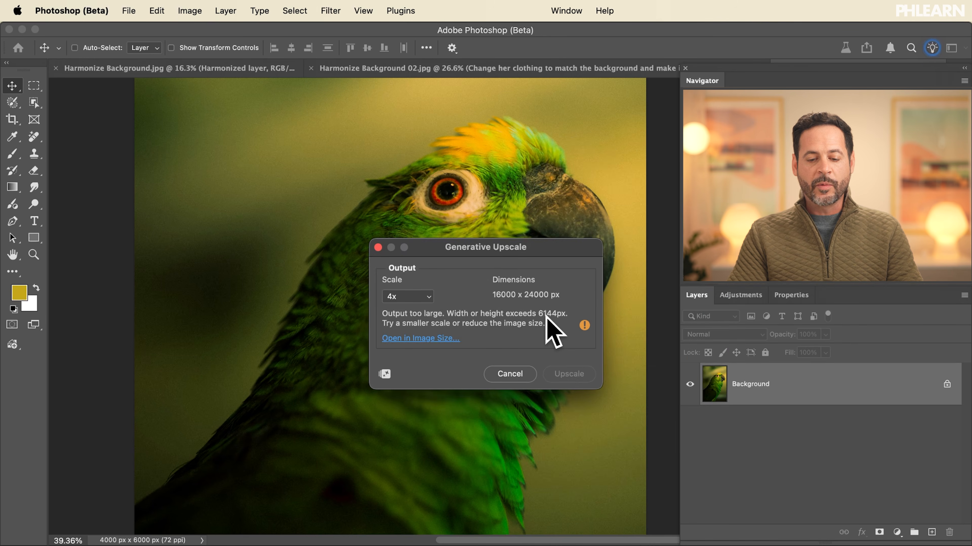
- Go from Generative Upscale to Image Size and reduce the parrot image to 1000 x 1500 pixels
{"action": "left_click", "coordinate": [423, 339]}
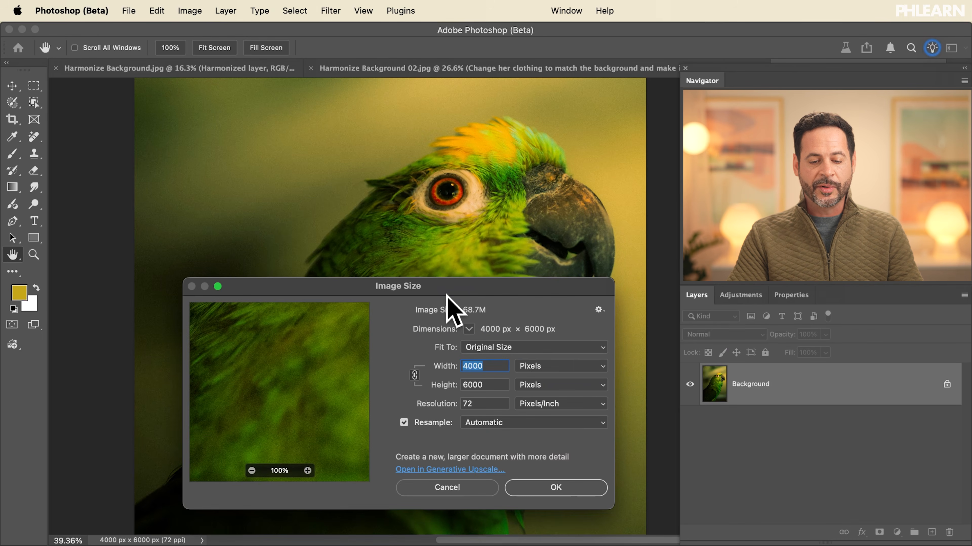
{"action": "left_click_drag", "start_coordinate": [447, 292], "coordinate": [417, 193]}
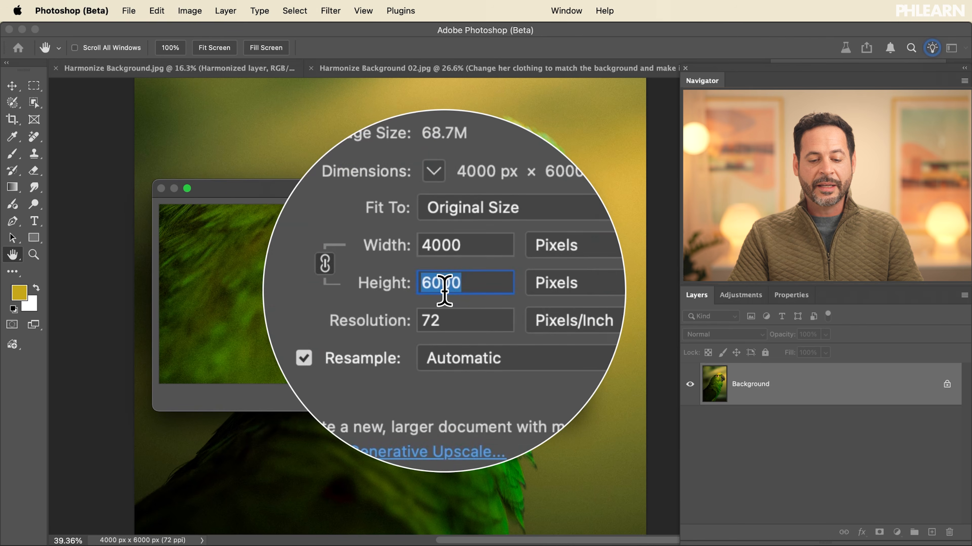
{"action": "type", "text": "15"}
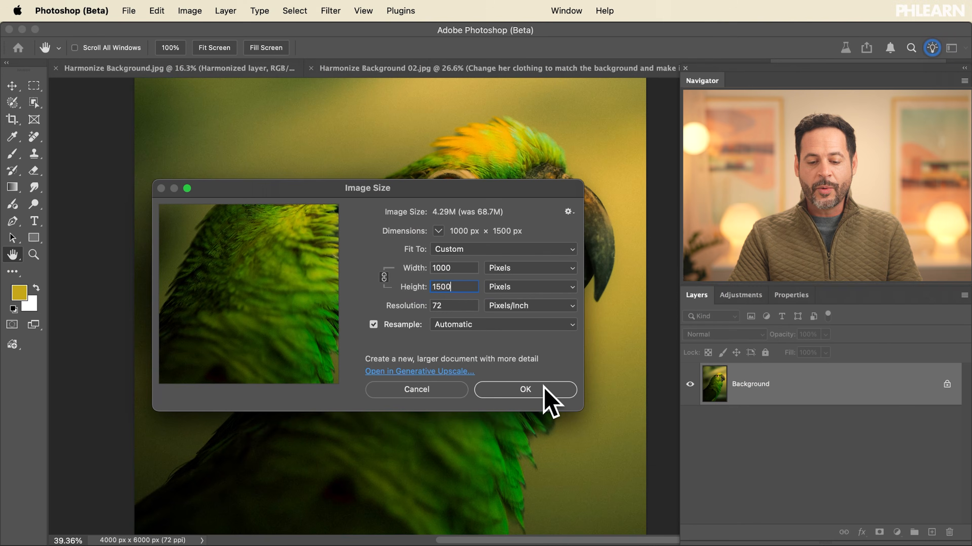
{"action": "left_click", "coordinate": [544, 387]}
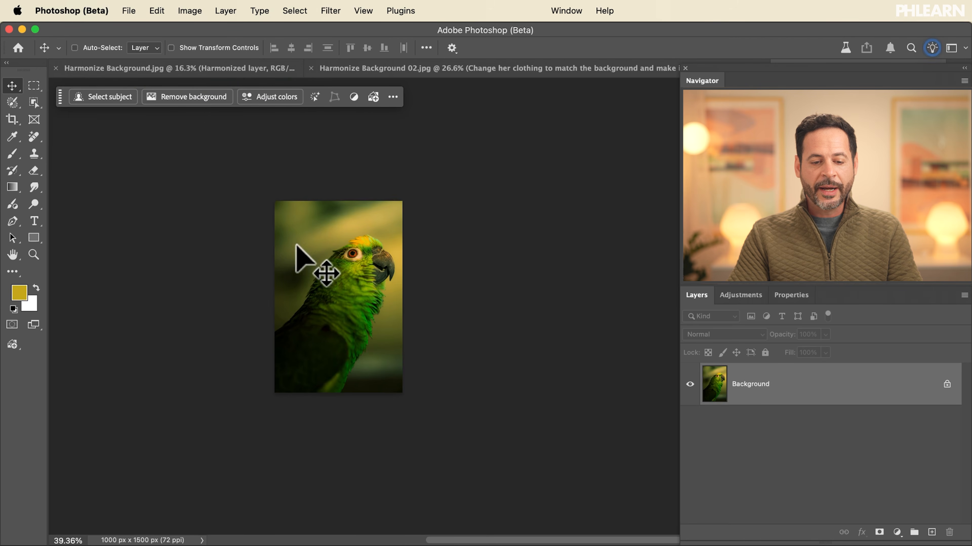
- View the parrot image at 100% and check its current pixel dimensions in Image Size
{"action": "key", "text": "super+1"}
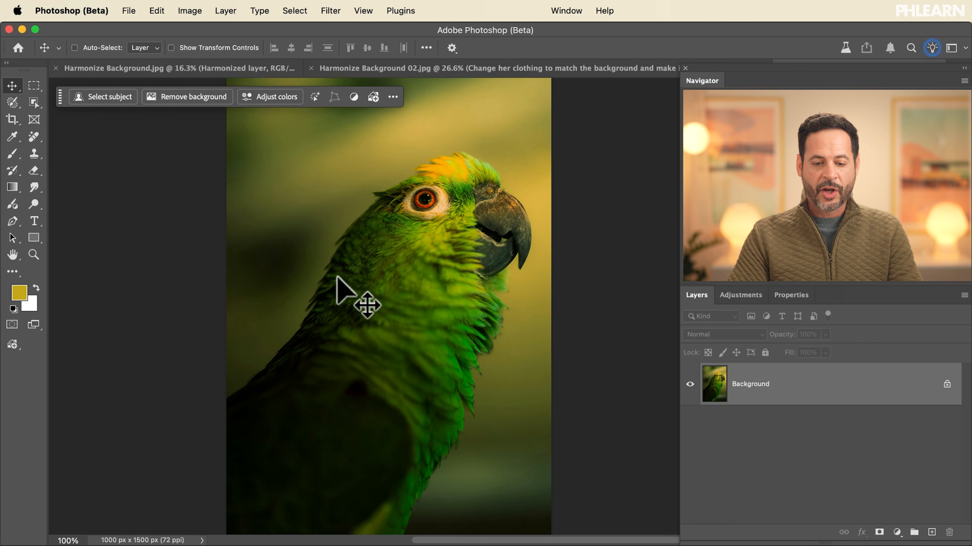
{"action": "left_click", "coordinate": [191, 10]}
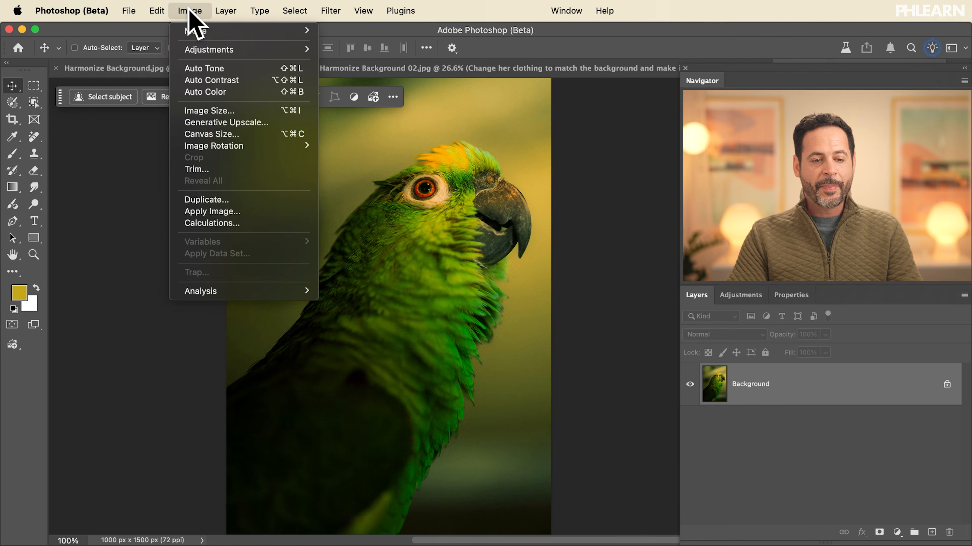
{"action": "left_click", "coordinate": [231, 117]}
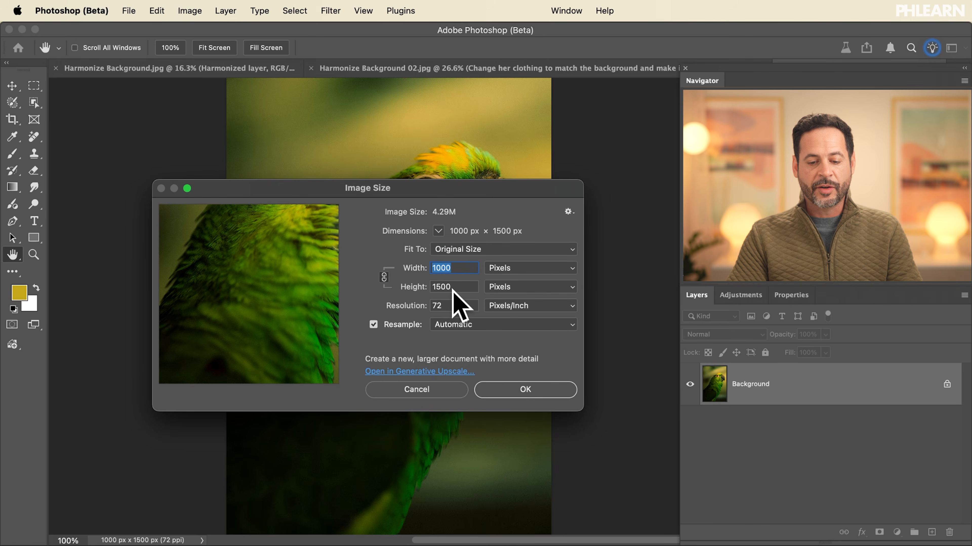
{"action": "left_click", "coordinate": [497, 392]}
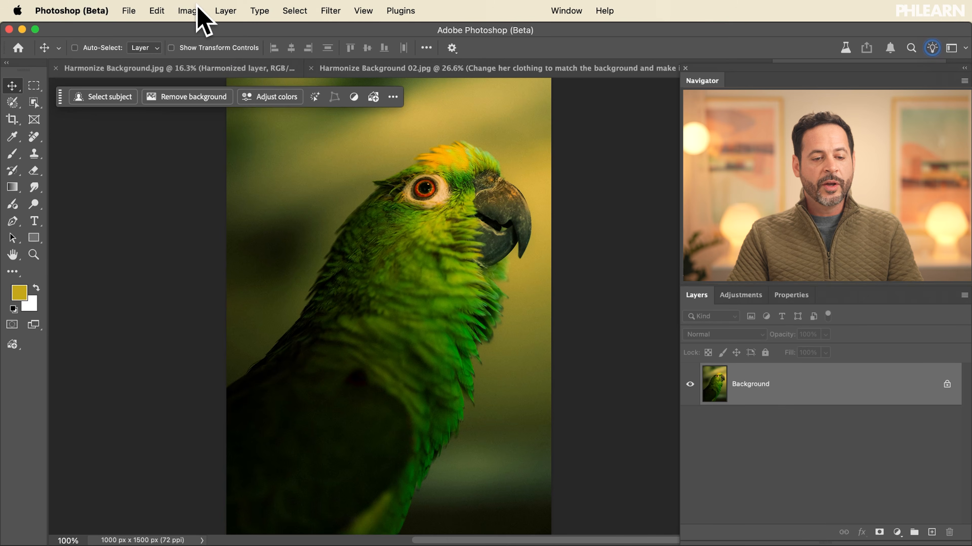
- Enlarge the parrot image with Generative Upscale at 4x scale
{"action": "left_click", "coordinate": [187, 10]}
{"action": "left_click", "coordinate": [233, 123]}
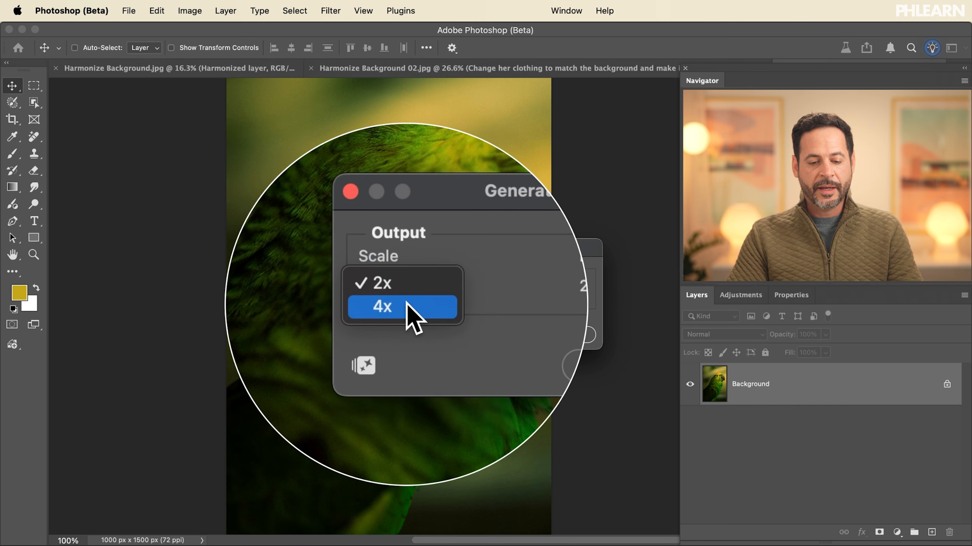
{"action": "left_click", "coordinate": [411, 305]}
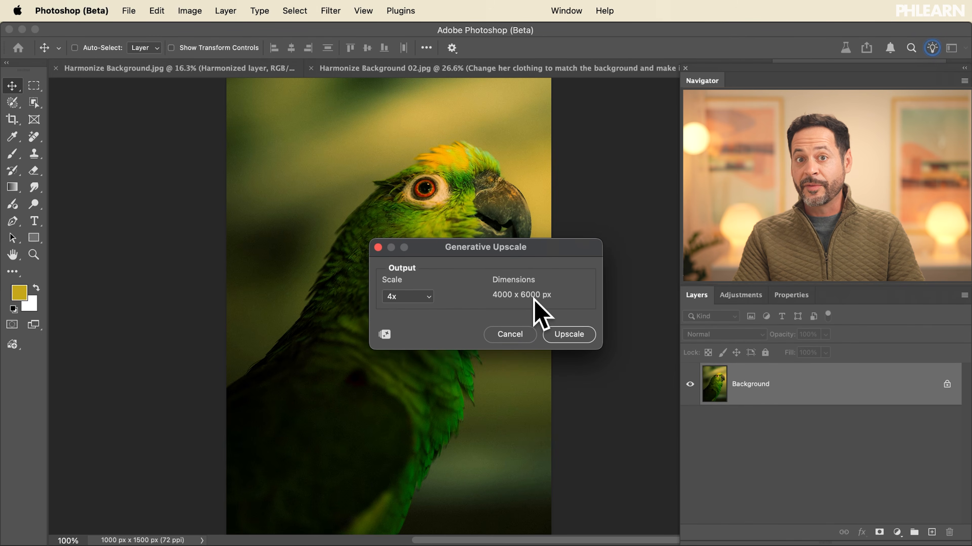
{"action": "left_click", "coordinate": [574, 335]}
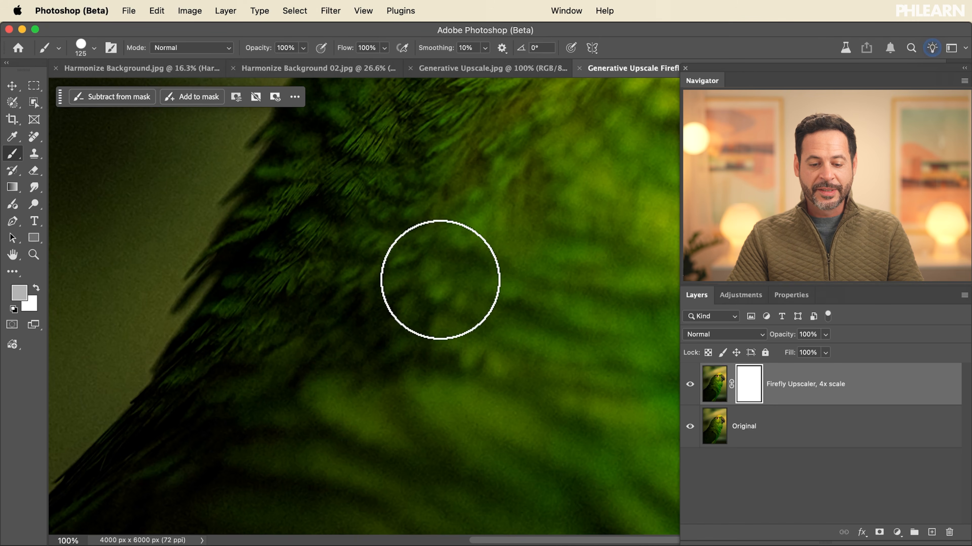
- Switch to the Move tool and compare the parrot's head with the Firefly Upscaler layer hidden and shown
{"action": "key", "text": "v"}
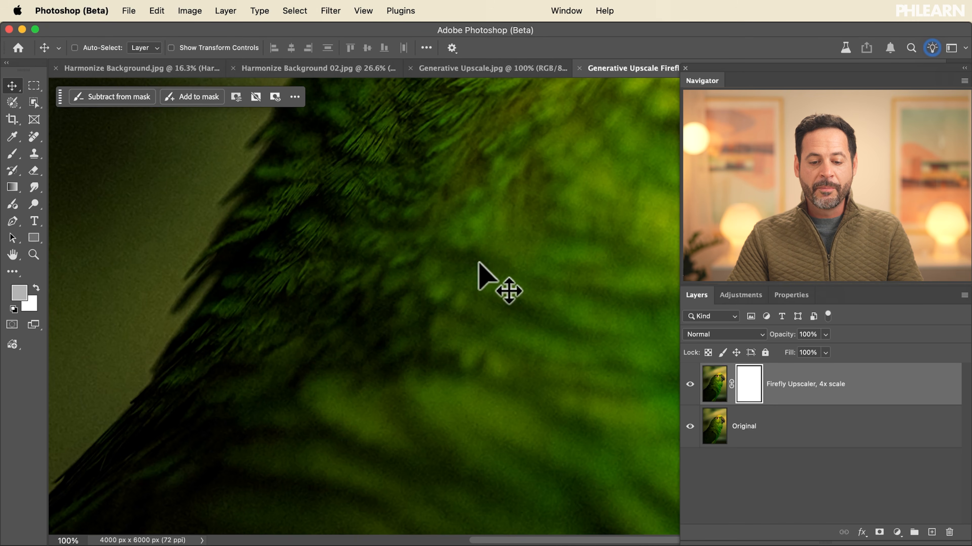
{"action": "scroll", "coordinate": [473, 268], "scroll_direction": "down", "scroll_amount": 10}
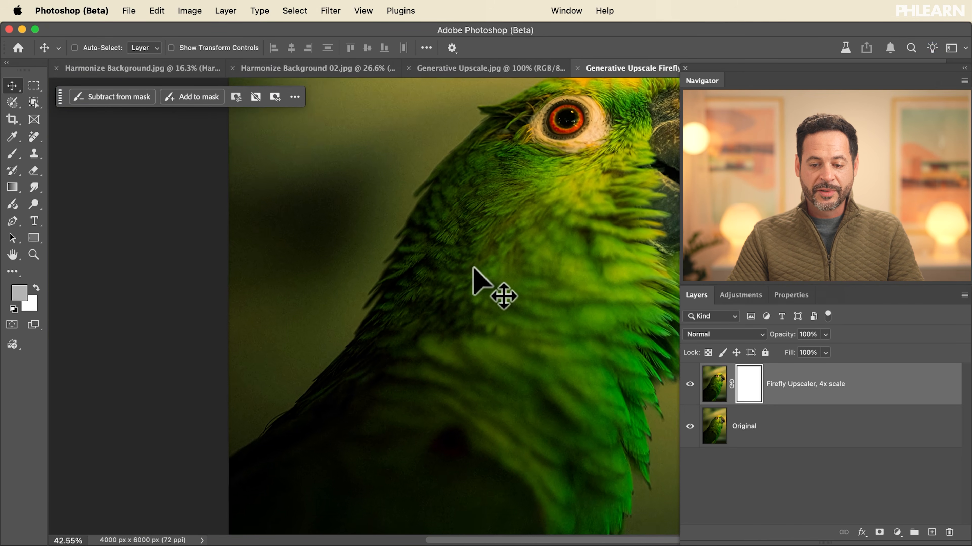
{"action": "scroll", "coordinate": [473, 268], "scroll_direction": "up", "scroll_amount": 5}
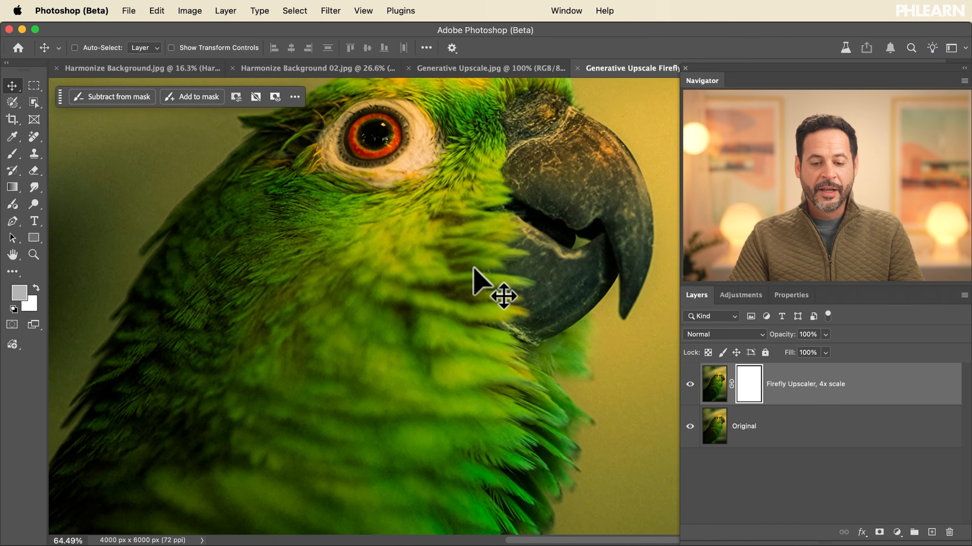
{"action": "scroll", "coordinate": [473, 268], "scroll_direction": "up", "scroll_amount": 3}
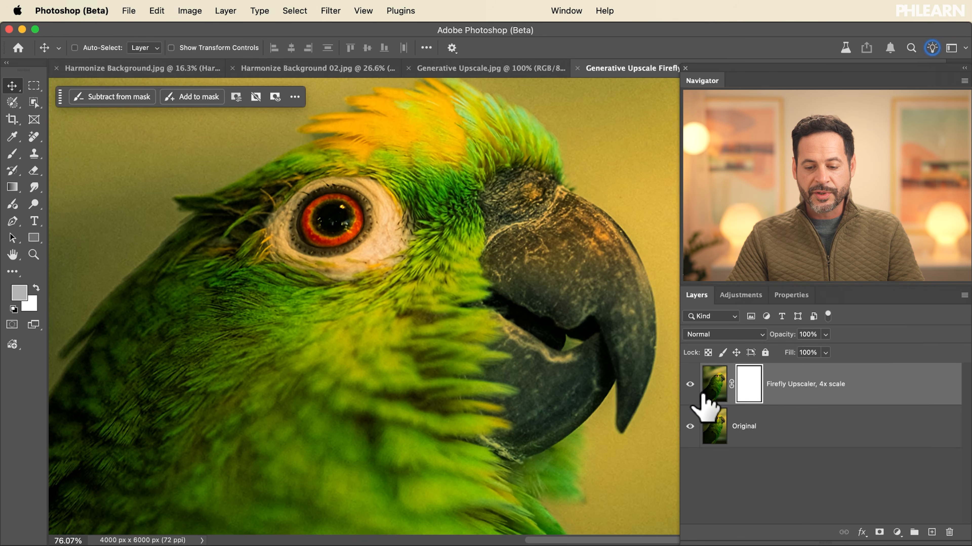
{"action": "left_click", "coordinate": [690, 384]}
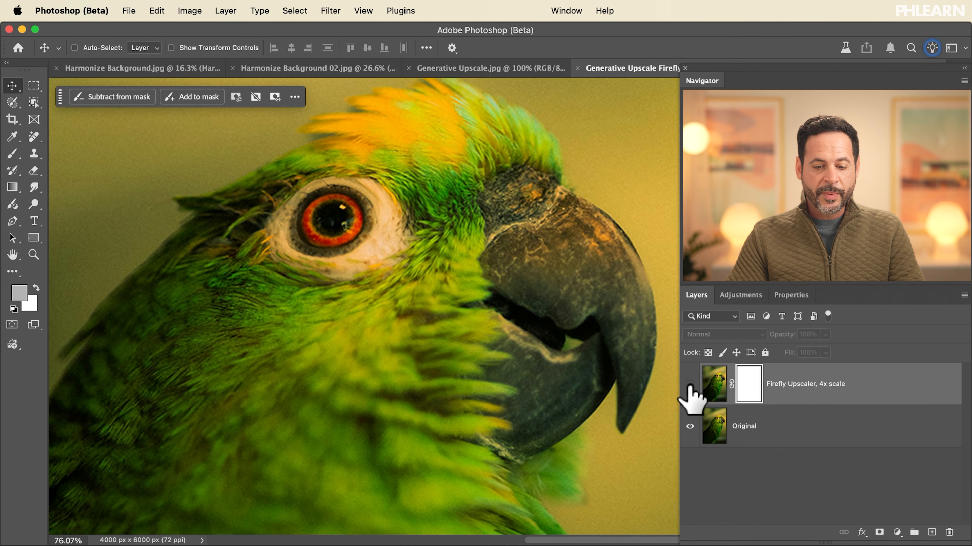
{"action": "scroll", "coordinate": [404, 187], "scroll_direction": "up", "scroll_amount": 5}
{"action": "scroll", "coordinate": [404, 187], "scroll_direction": "up", "scroll_amount": 3}
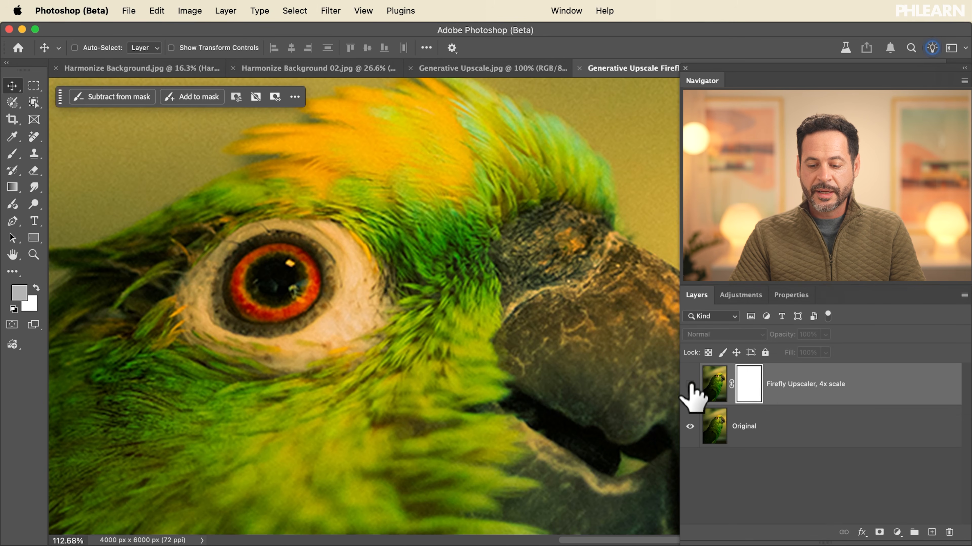
{"action": "left_click", "coordinate": [690, 384]}
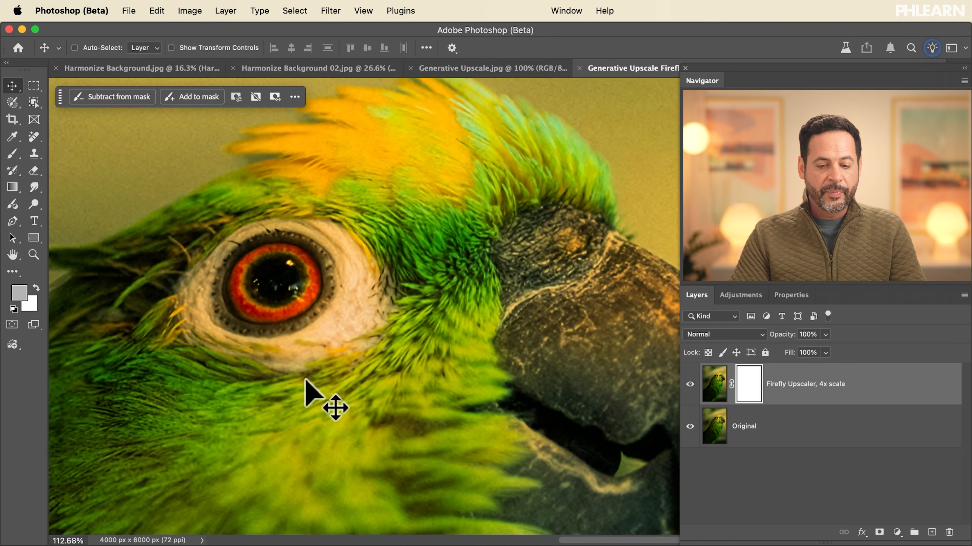
- Toggle the Firefly Upscaler layer's visibility repeatedly to compare the detail around the parrot's eye with the original
{"action": "scroll", "coordinate": [306, 383], "scroll_direction": "left", "scroll_amount": 5}
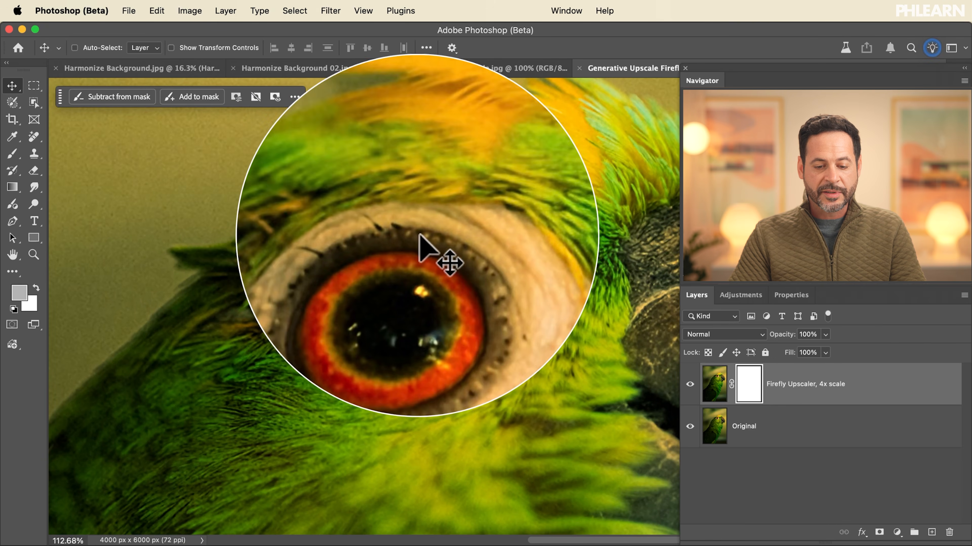
{"action": "left_click", "coordinate": [690, 384]}
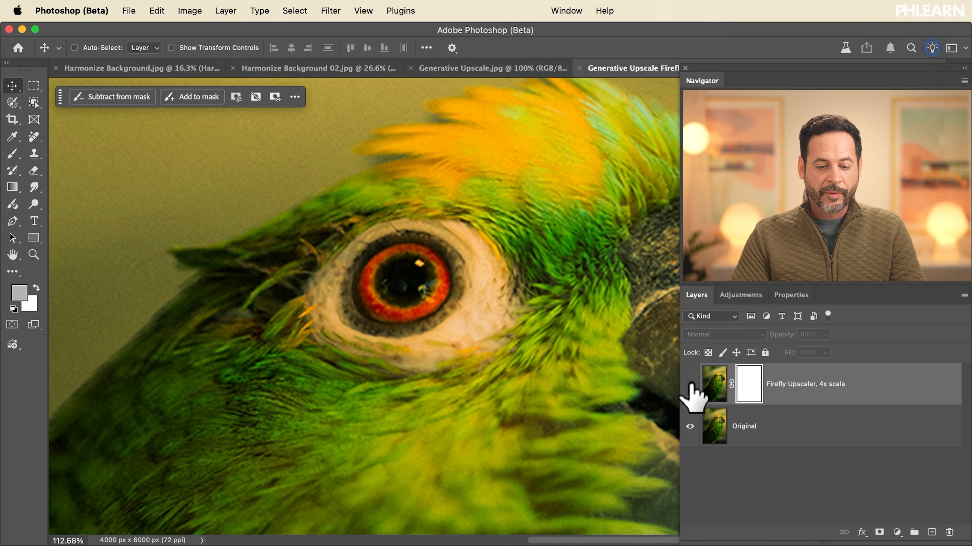
{"action": "left_click", "coordinate": [689, 384]}
{"action": "left_click", "coordinate": [691, 384]}
{"action": "left_click", "coordinate": [690, 385]}
{"action": "left_click", "coordinate": [690, 384]}
{"action": "left_click", "coordinate": [690, 384]}
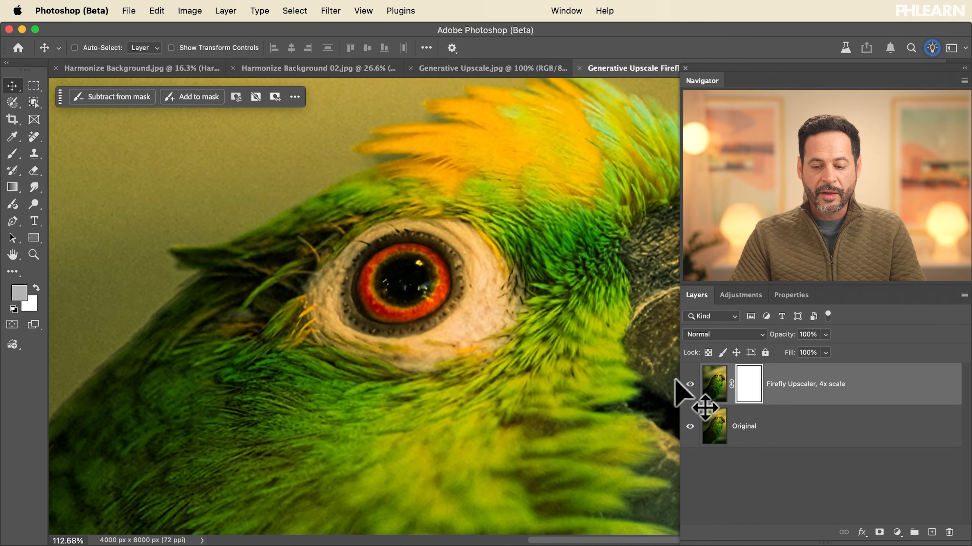
{"action": "left_click", "coordinate": [690, 385]}
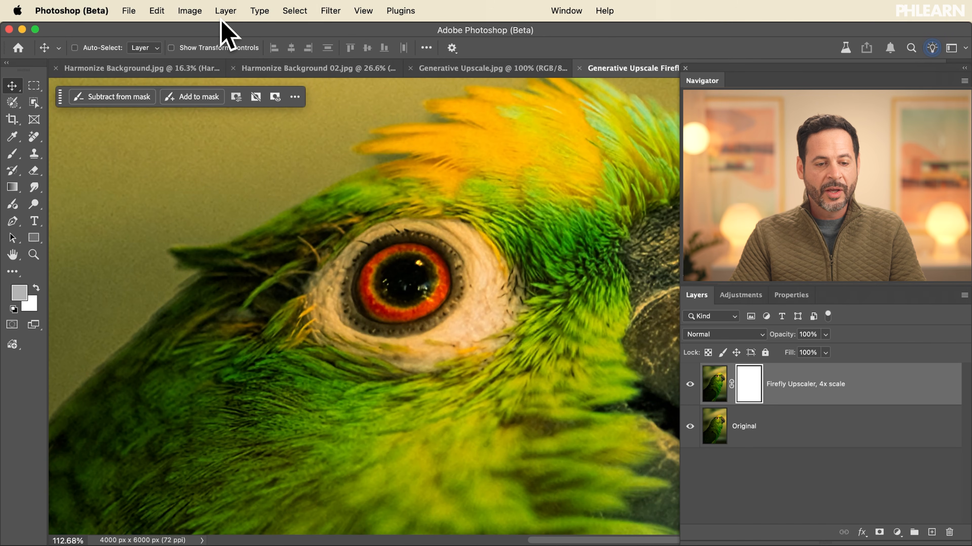
- Check the upscaled parrot document's dimensions in Image Size and return to a wider view of the bird
{"action": "left_click", "coordinate": [190, 11]}
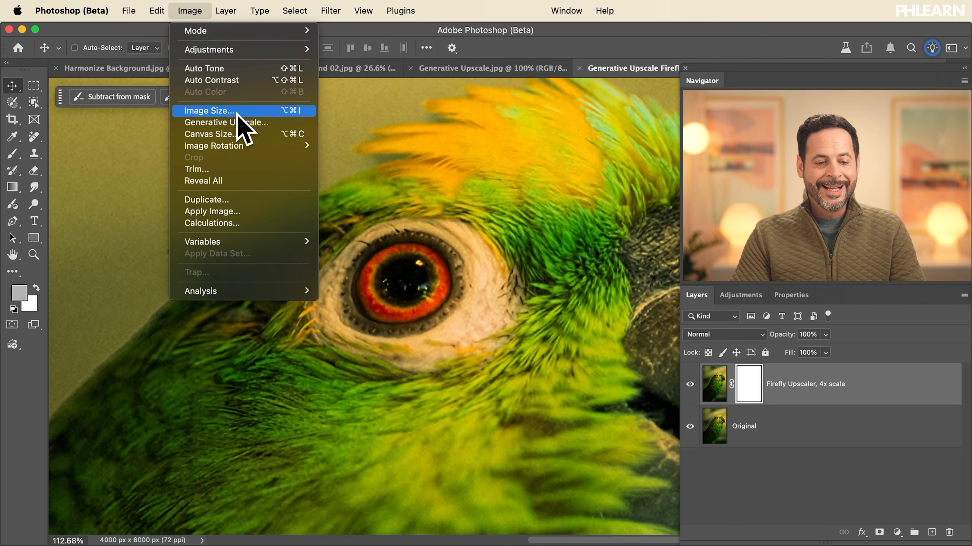
{"action": "left_click", "coordinate": [214, 110]}
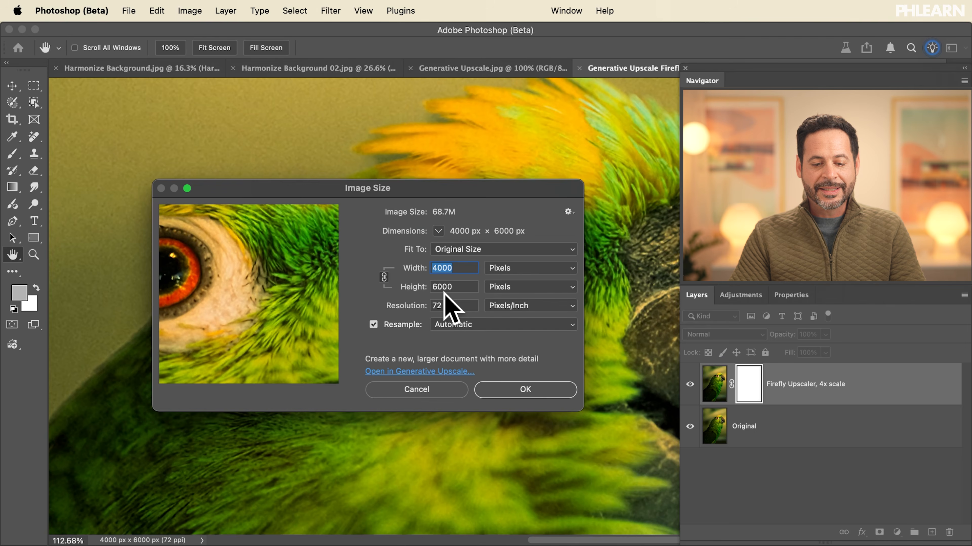
{"action": "left_click", "coordinate": [523, 388]}
{"action": "key", "text": "super+minus"}
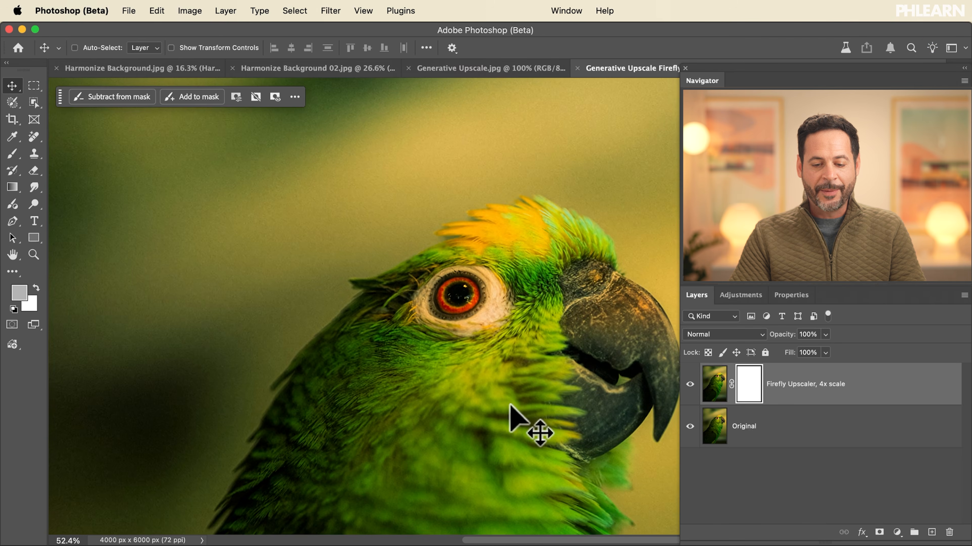